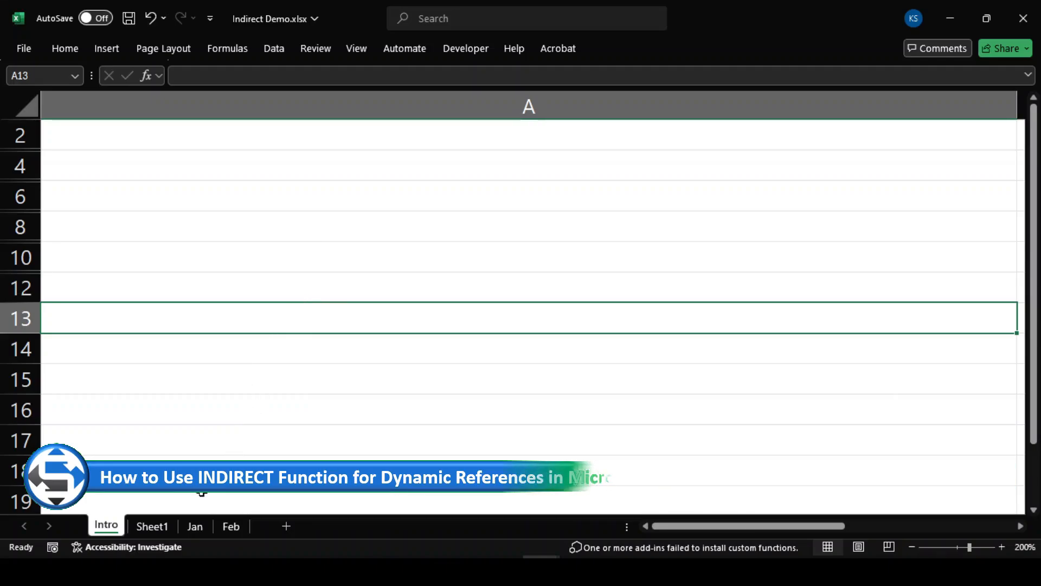
Step: Undo six times to restore the title, INDIRECT description, heading and three bullets, then go to Sheet1
key(ctrl+z)
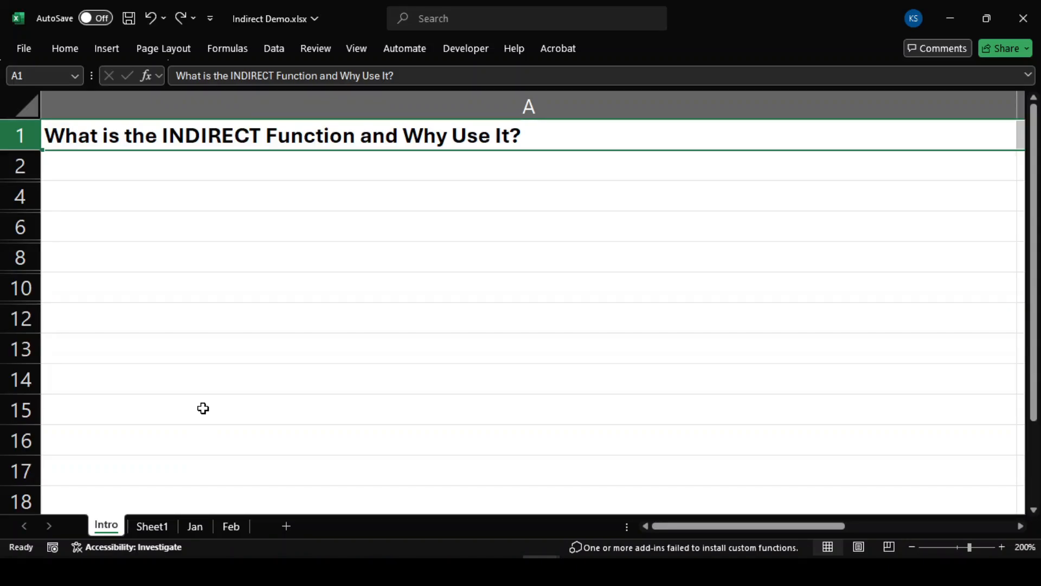
key(ctrl+z)
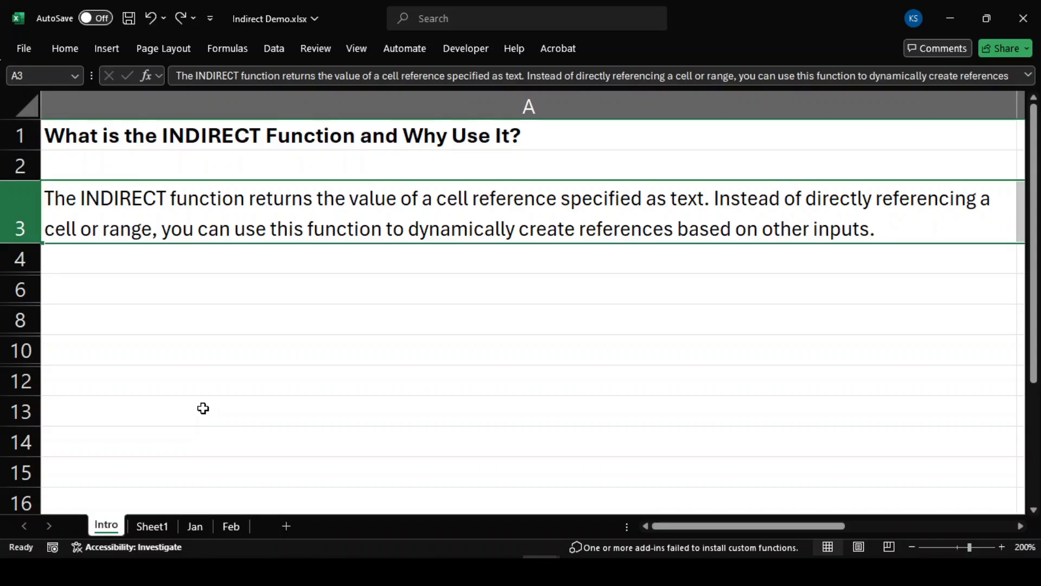
key(ctrl+z)
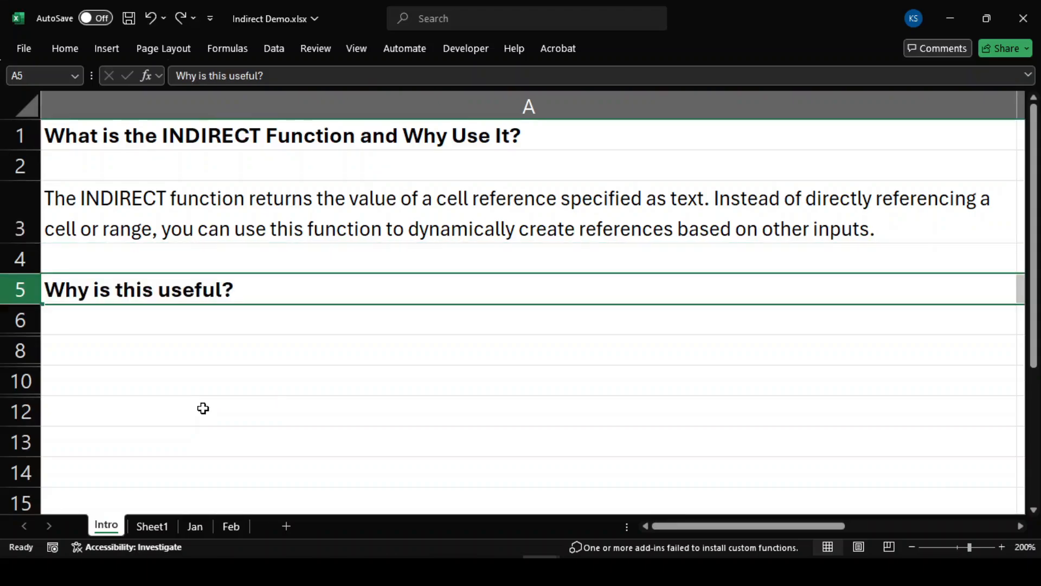
key(ctrl+z)
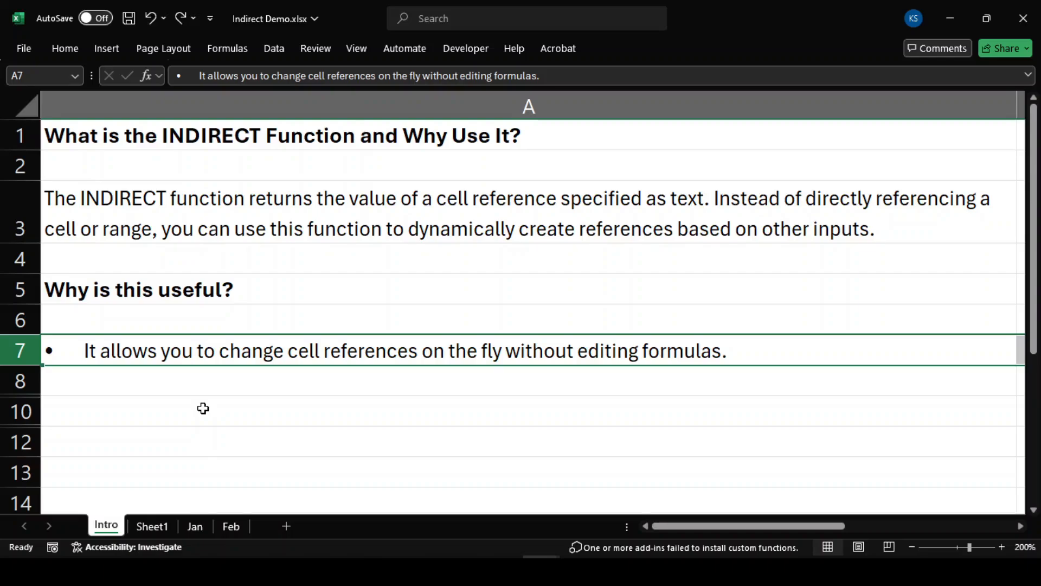
key(ctrl+z)
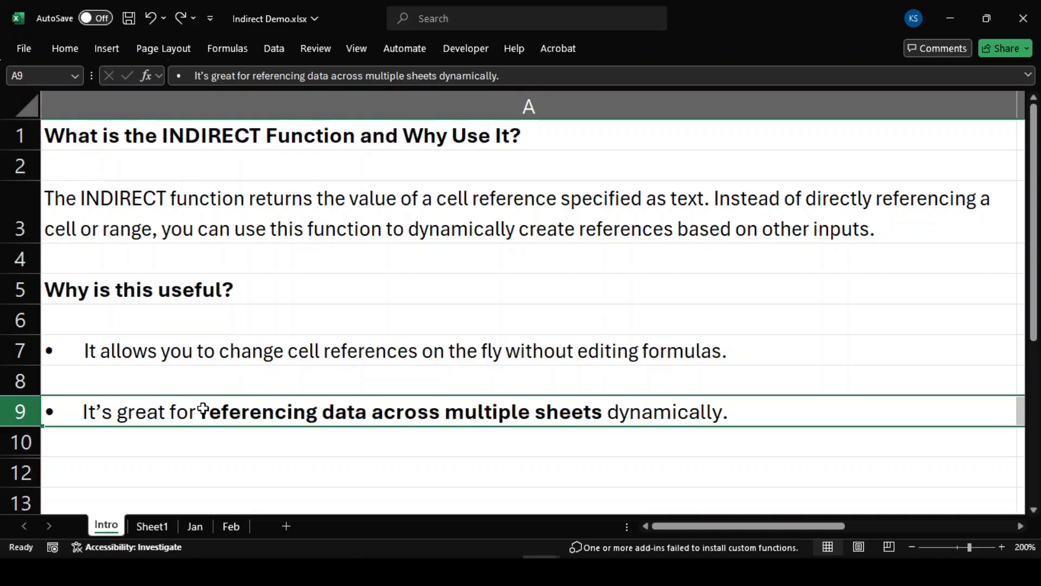
key(ctrl+z)
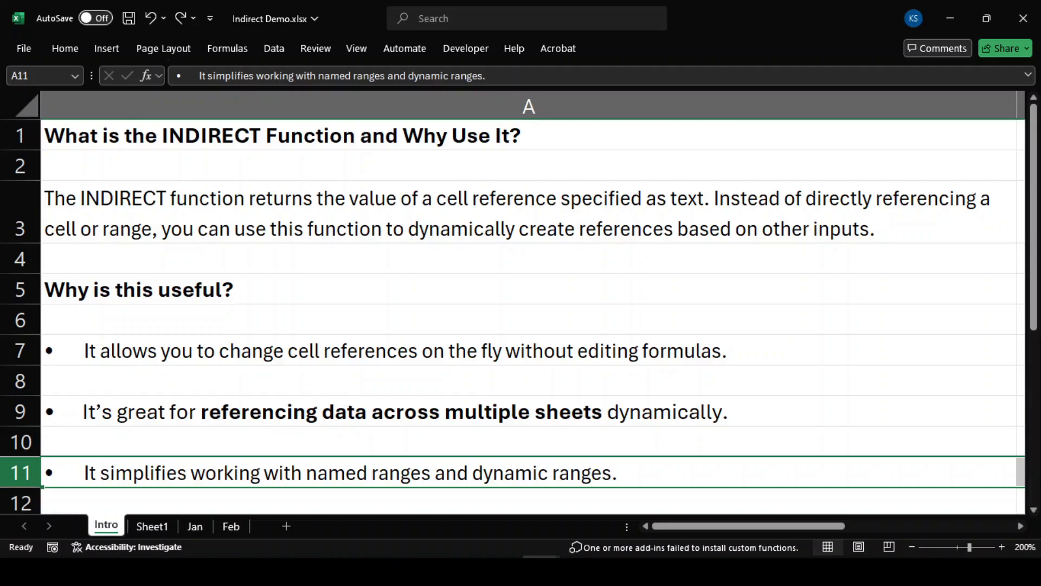
click(151, 526)
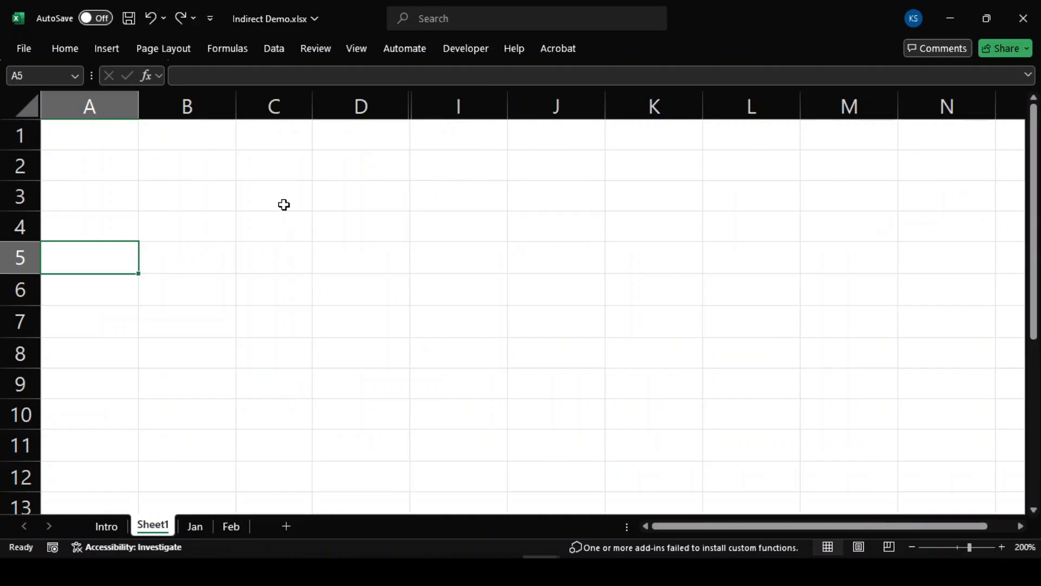
Step: Start an =INDIRECT( formula in C1 via autocomplete, then cancel it, leaving Sheet1 blank
click(277, 140)
text(=in)
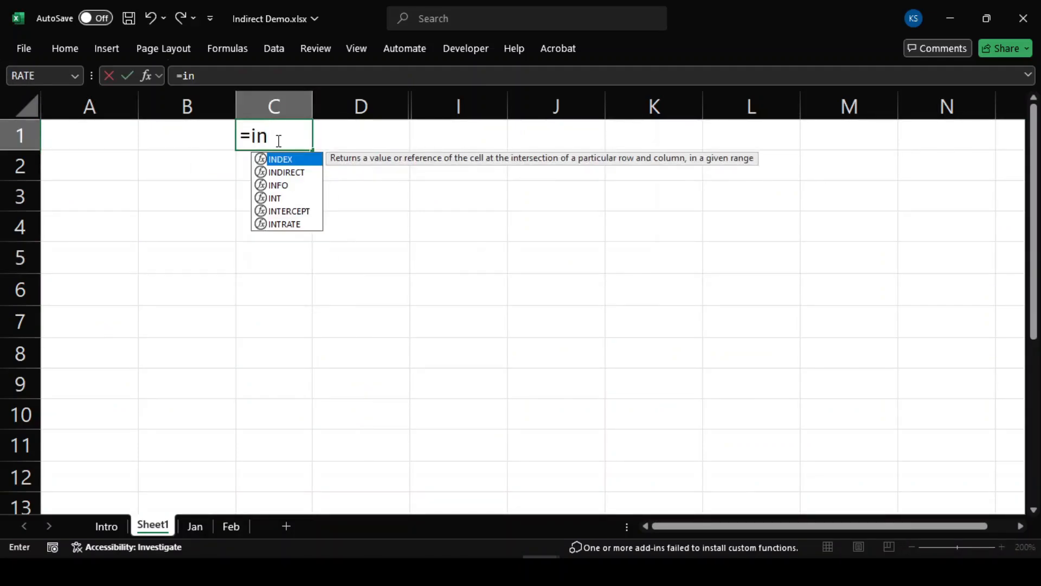
key(Down)
key(Tab)
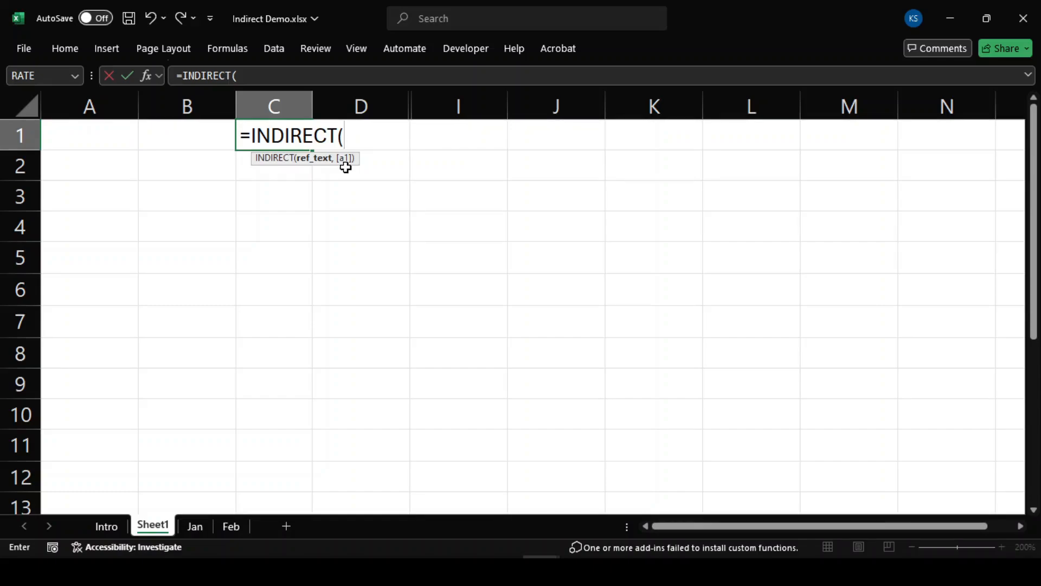
key(Escape)
Step: Enter the text B2 into cell A1
click(88, 141)
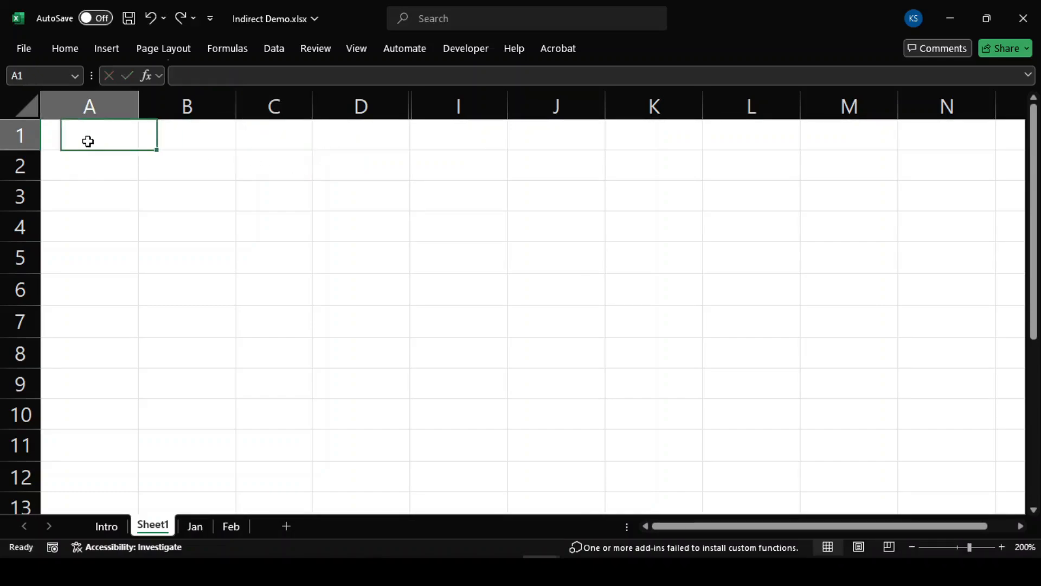
text(B2)
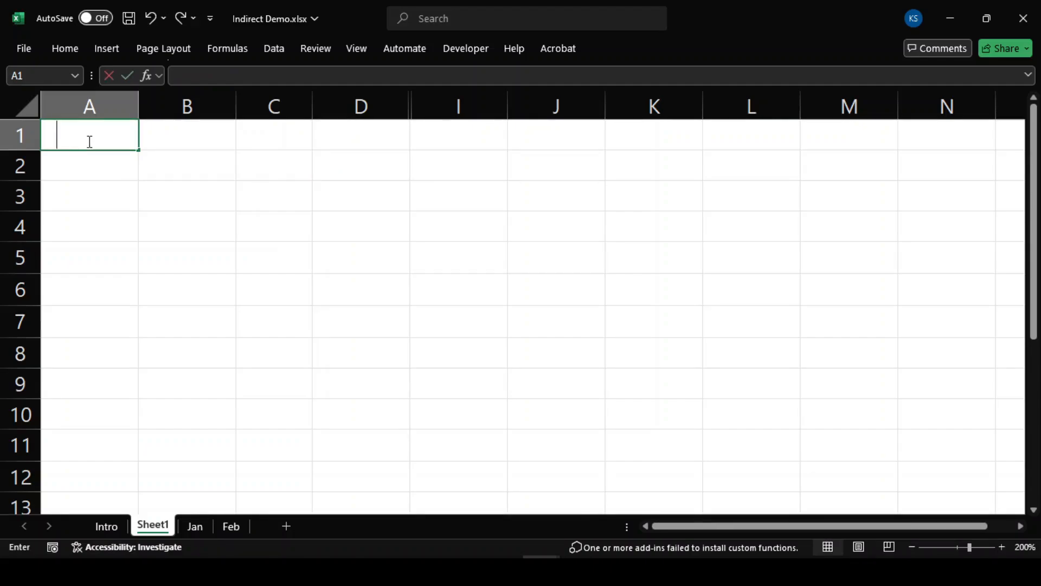
key(Return)
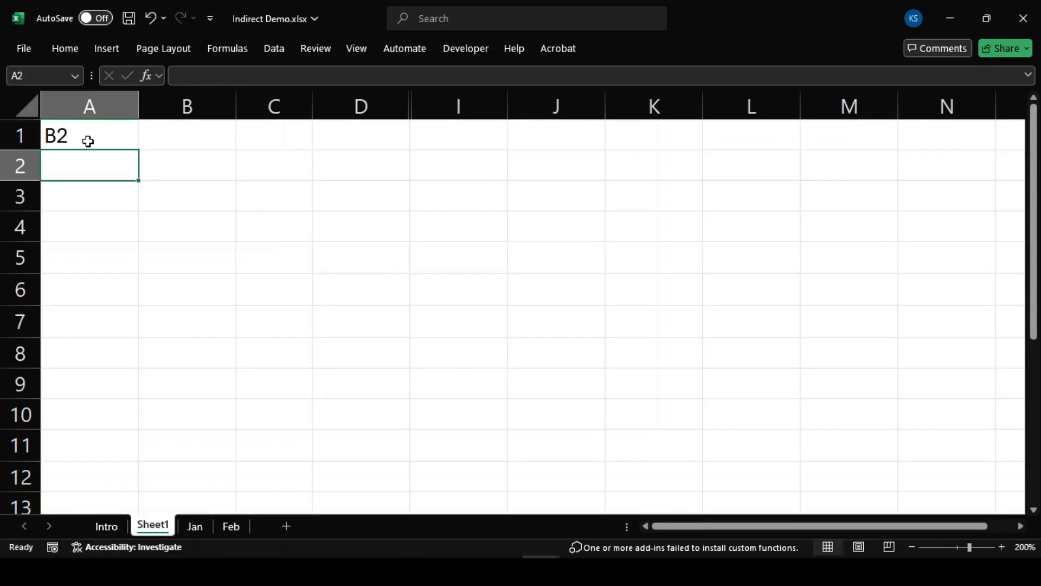
key(Up)
key(Right)
key(Right)
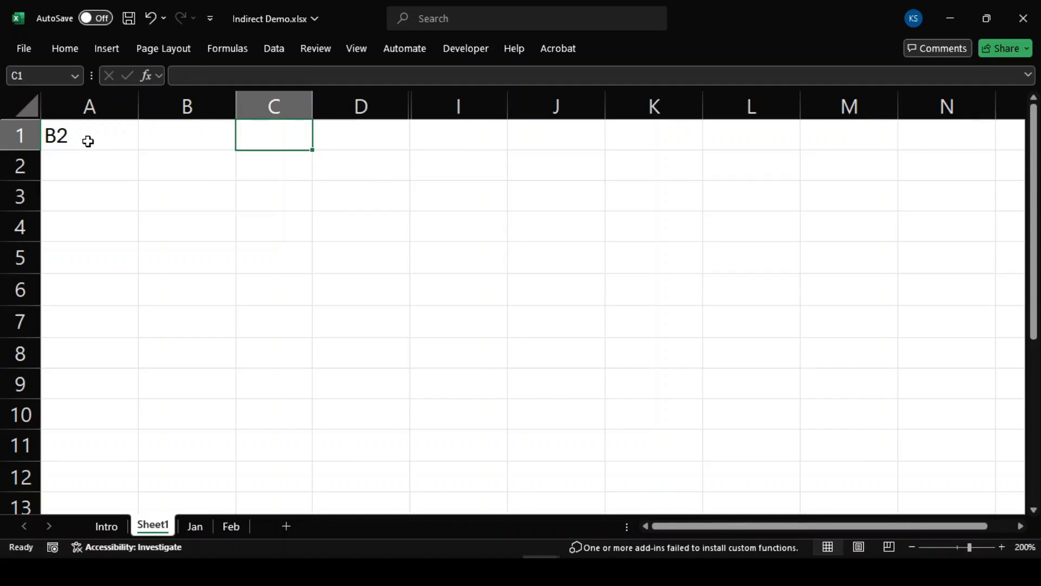
Step: Enter =INDIRECT(A1) in C1 and inspect cells A1, B2 and C1
text(=ind)
key(Down)
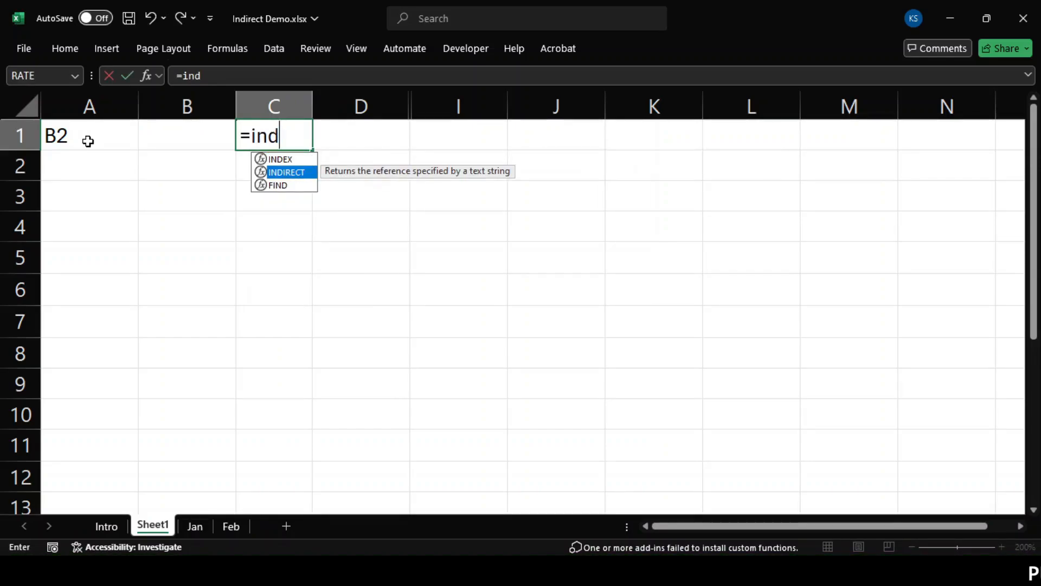
key(Tab)
text(A1))
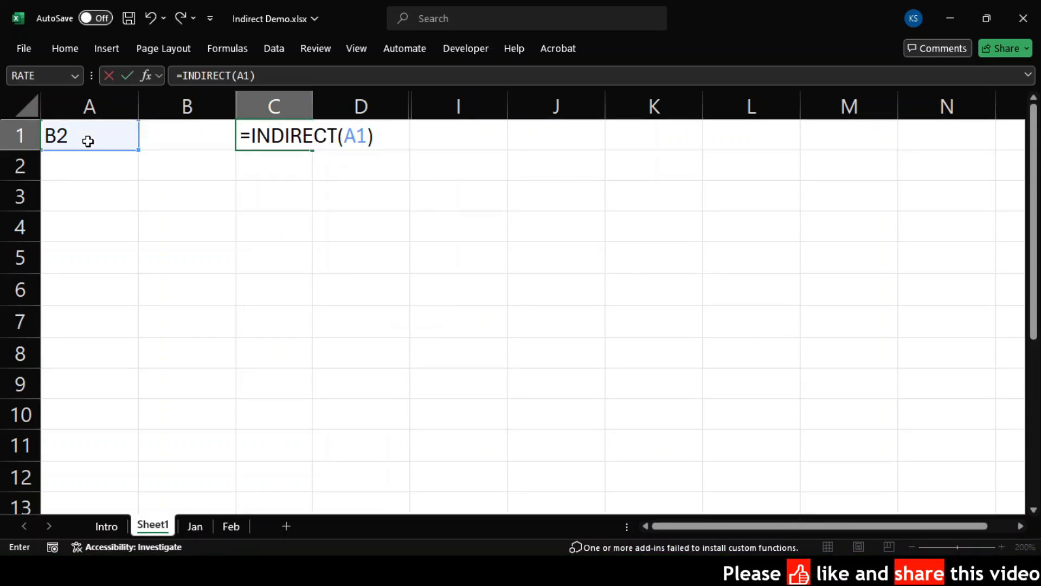
key(Return)
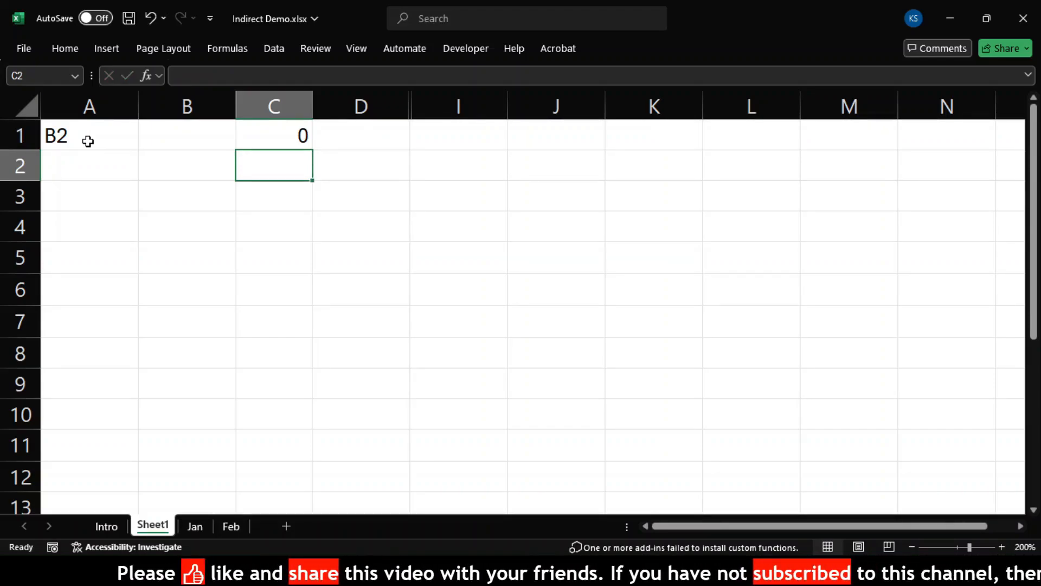
click(103, 136)
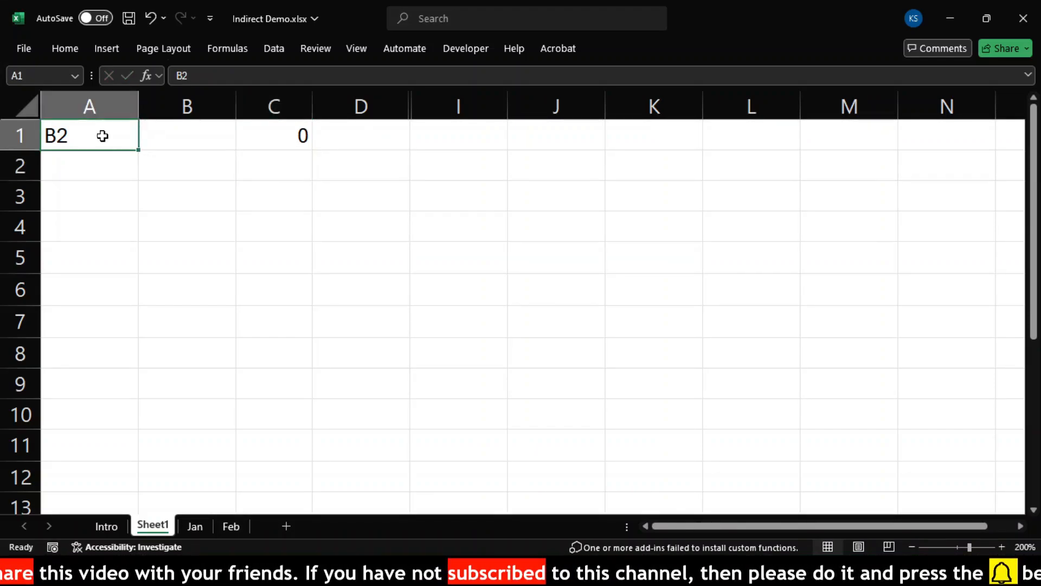
click(184, 169)
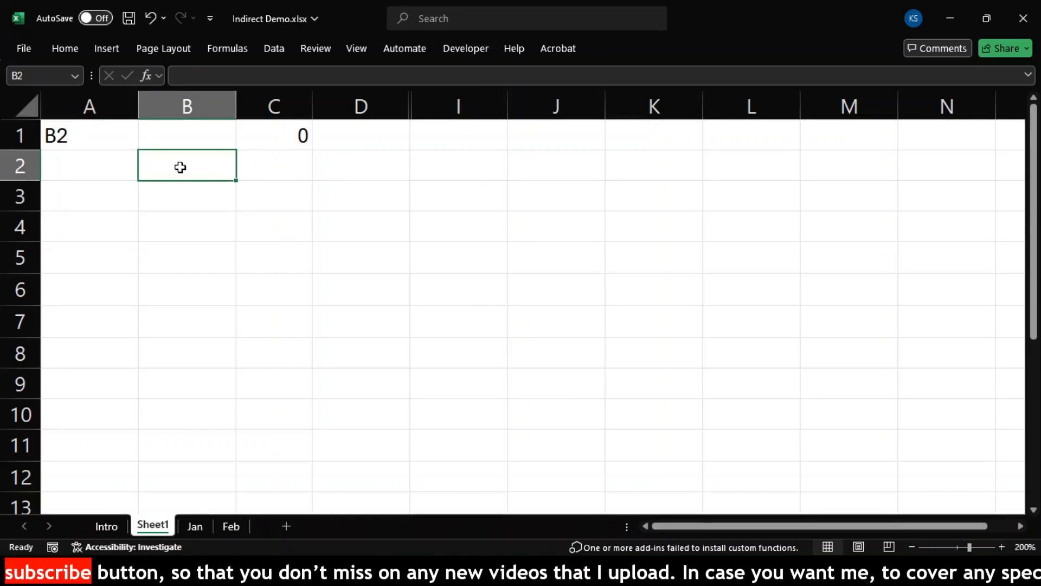
click(264, 146)
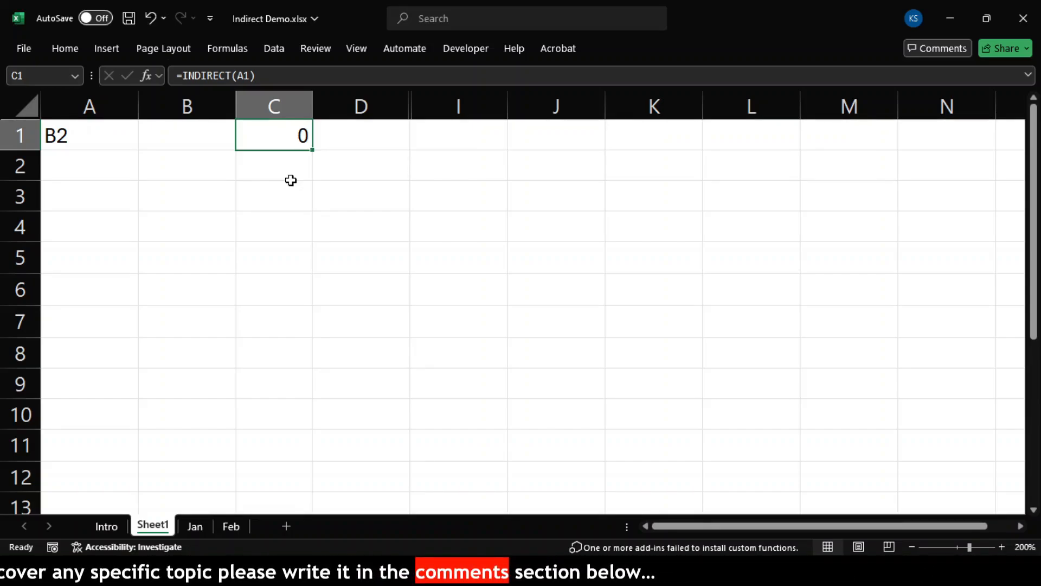
Step: Type Hello in B2 so C1's INDIRECT formula displays Hello
click(199, 164)
text(Hello)
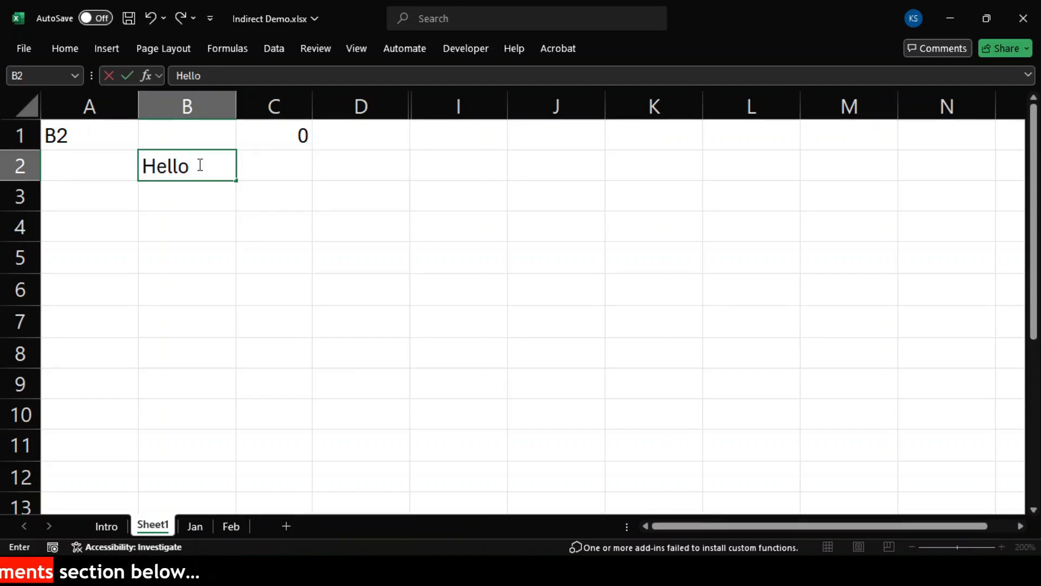
key(Return)
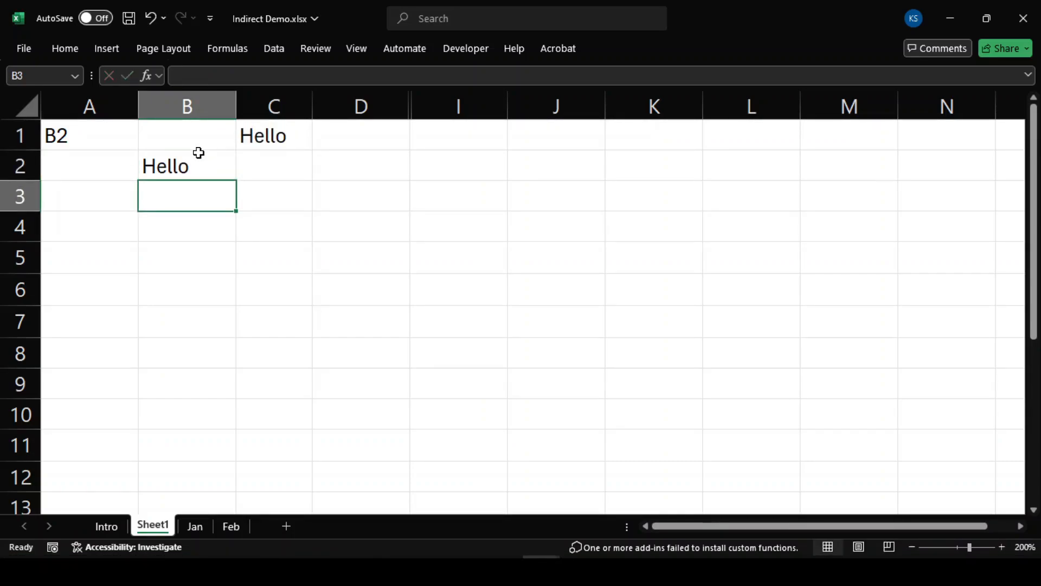
click(261, 138)
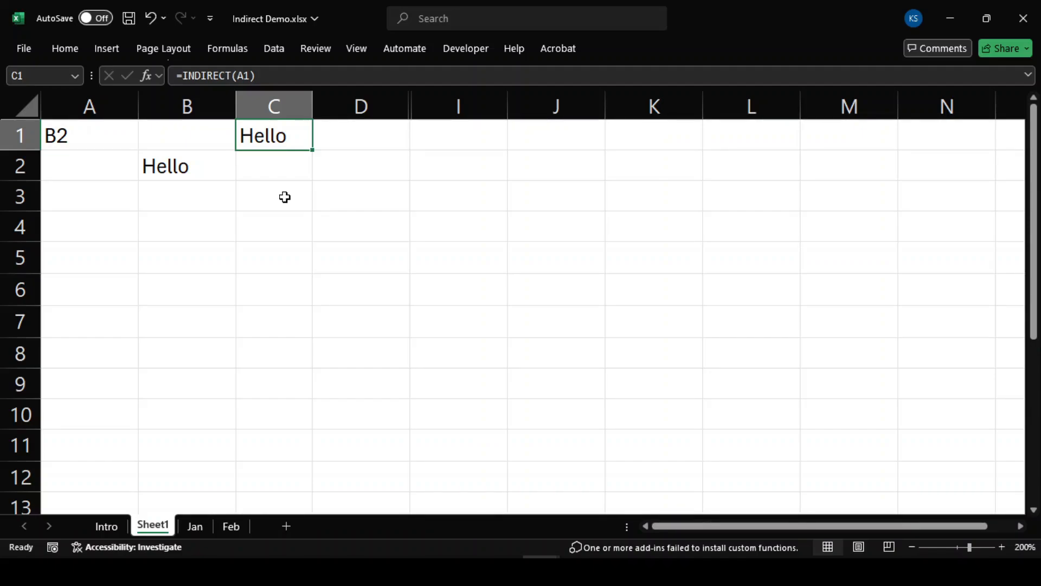
double_click(285, 144)
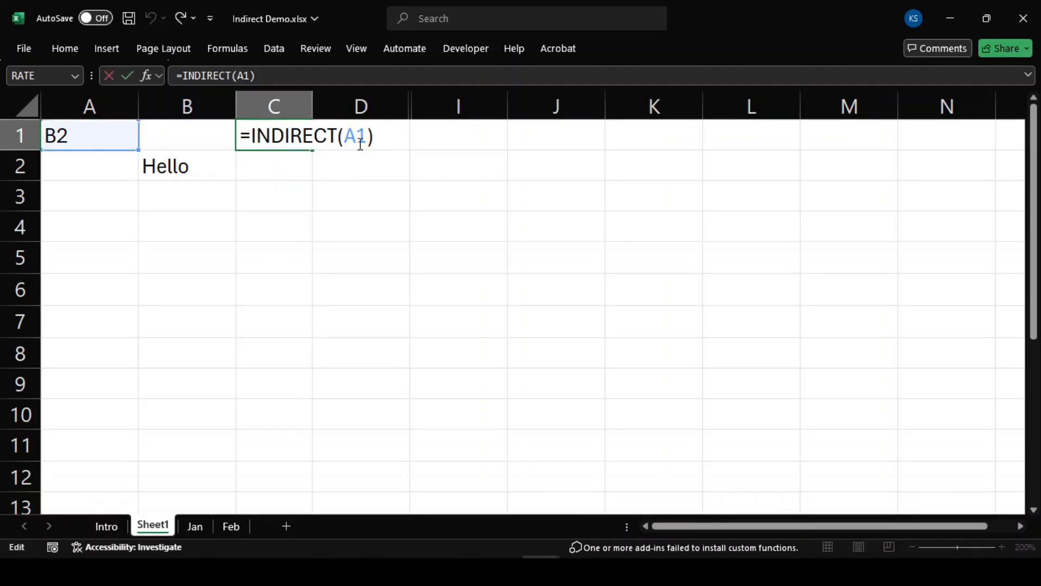
key(Escape)
drag(93, 106, 585, 89)
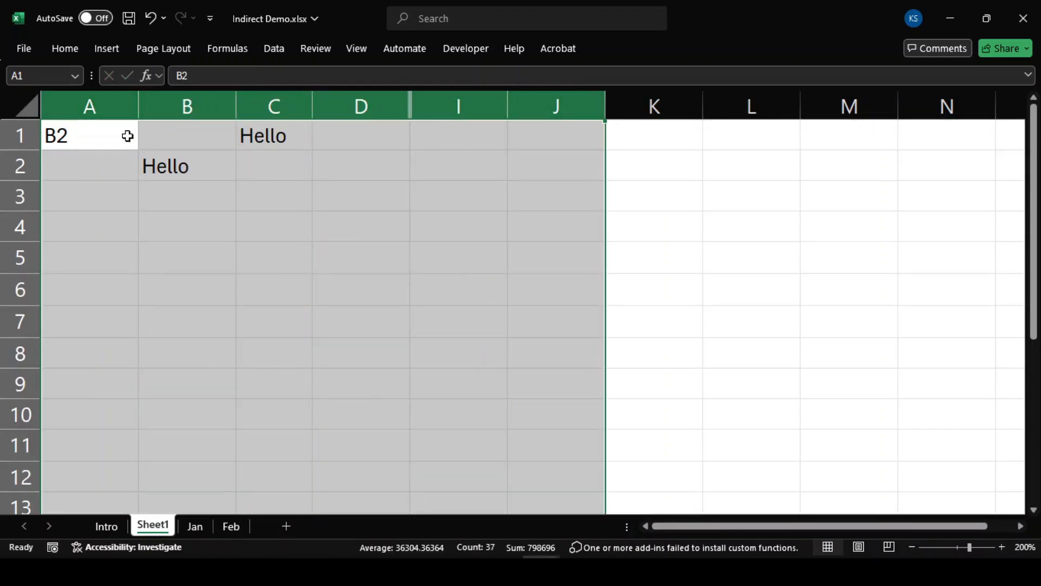
click(15, 138)
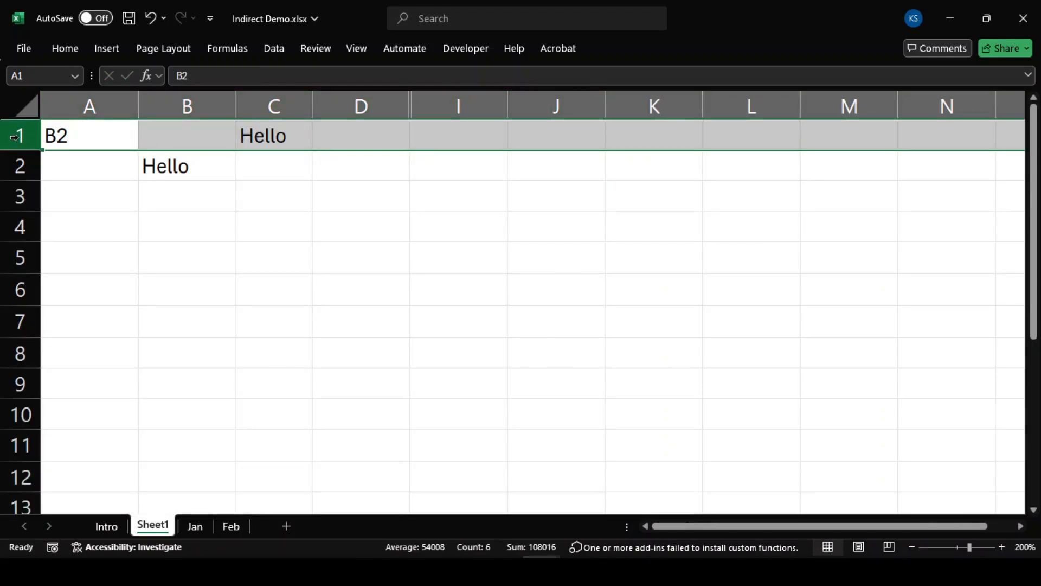
drag(14, 138, 11, 345)
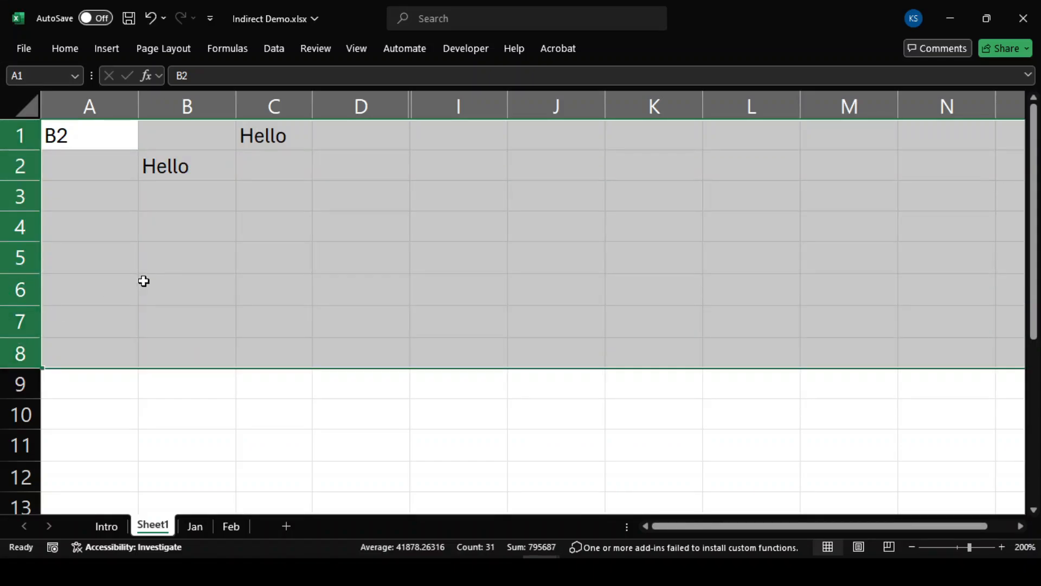
click(199, 245)
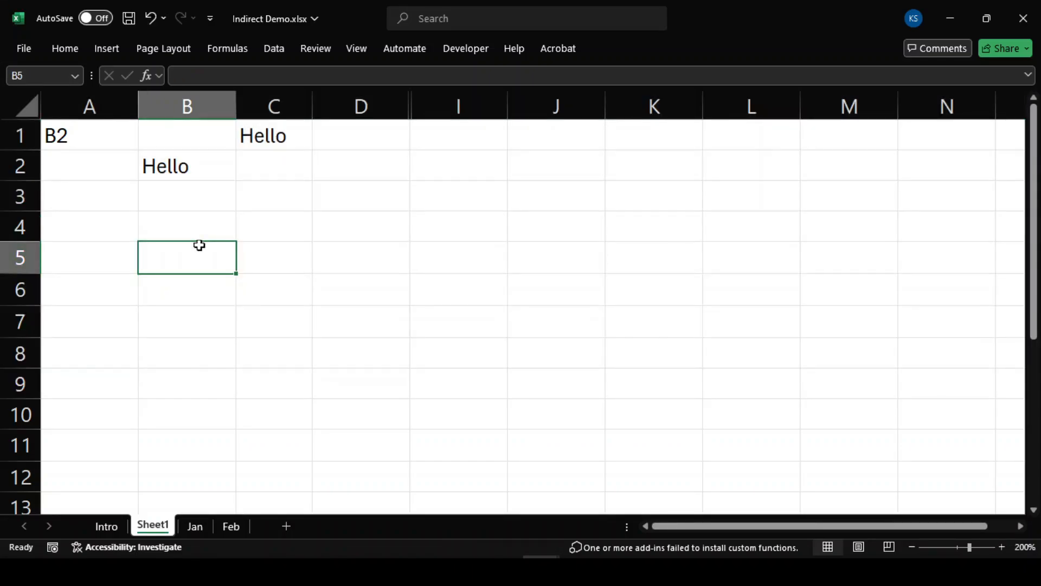
click(103, 135)
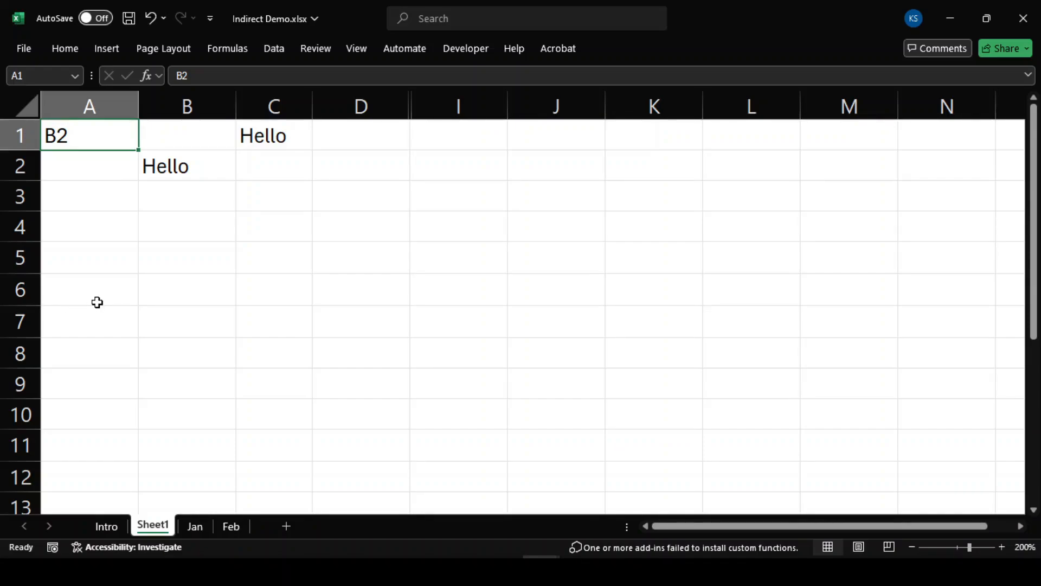
drag(83, 105, 277, 93)
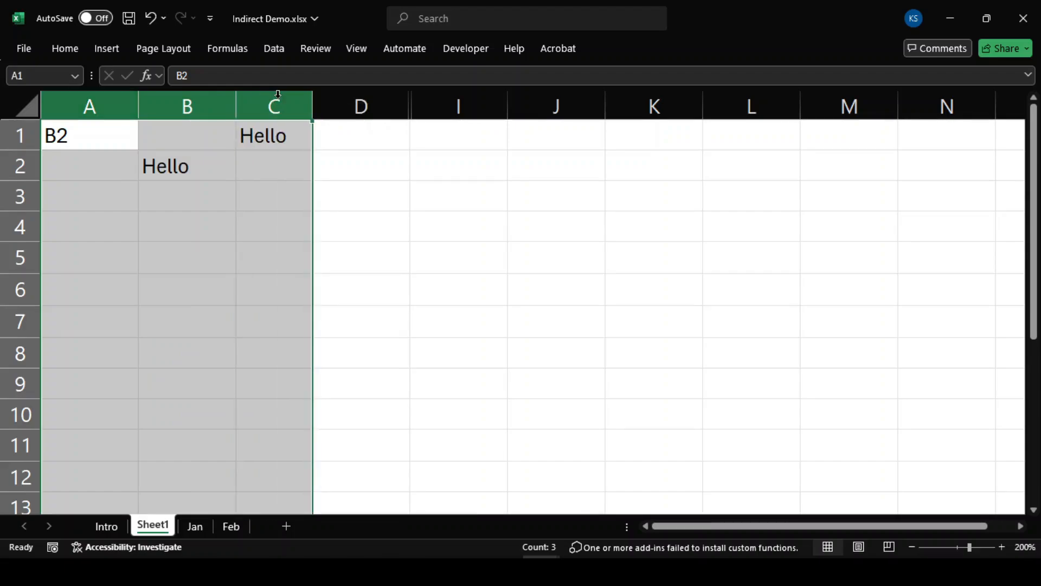
click(271, 170)
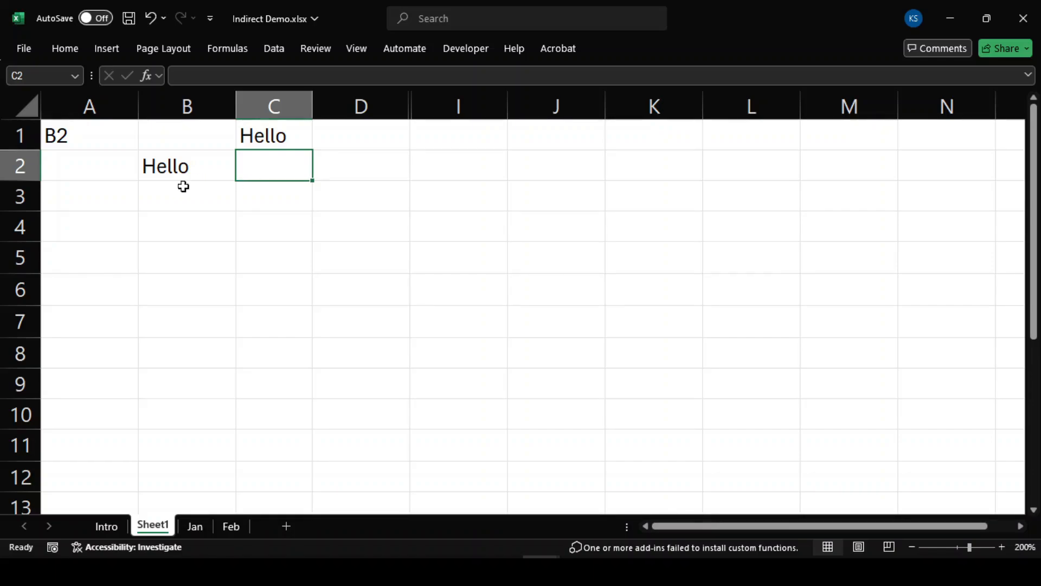
click(96, 170)
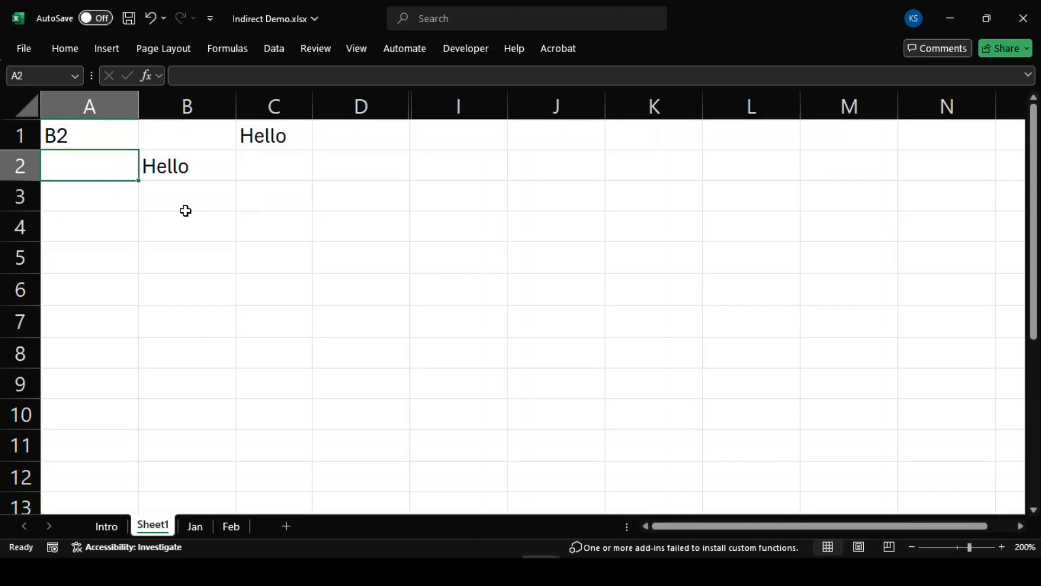
Step: Enter R2C2 in A2 and =INDIRECT(A2,FALSE) in C2, which returns Hello
text(R2C2)
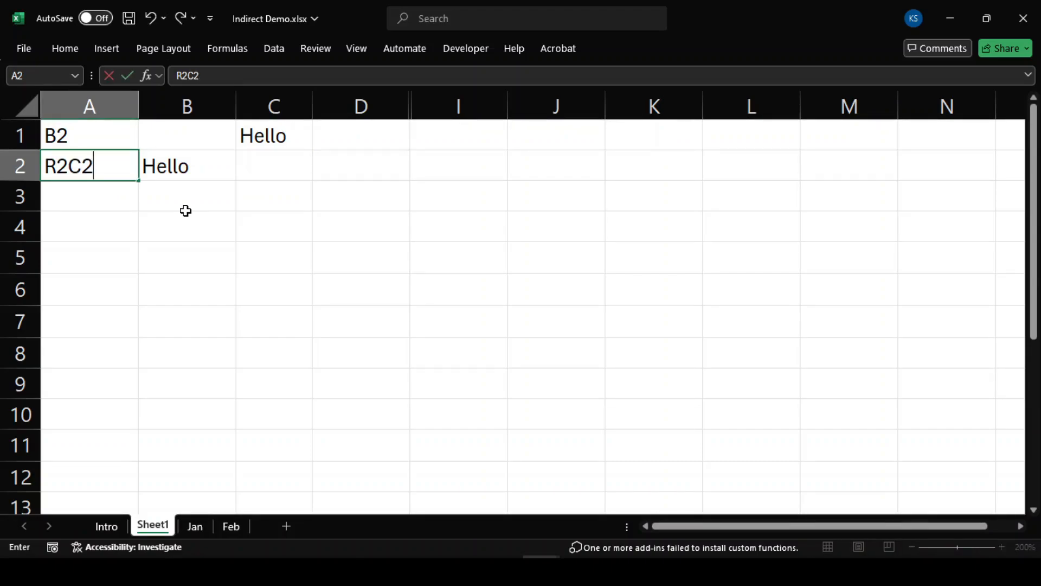
key(Tab)
key(Right)
key(Right)
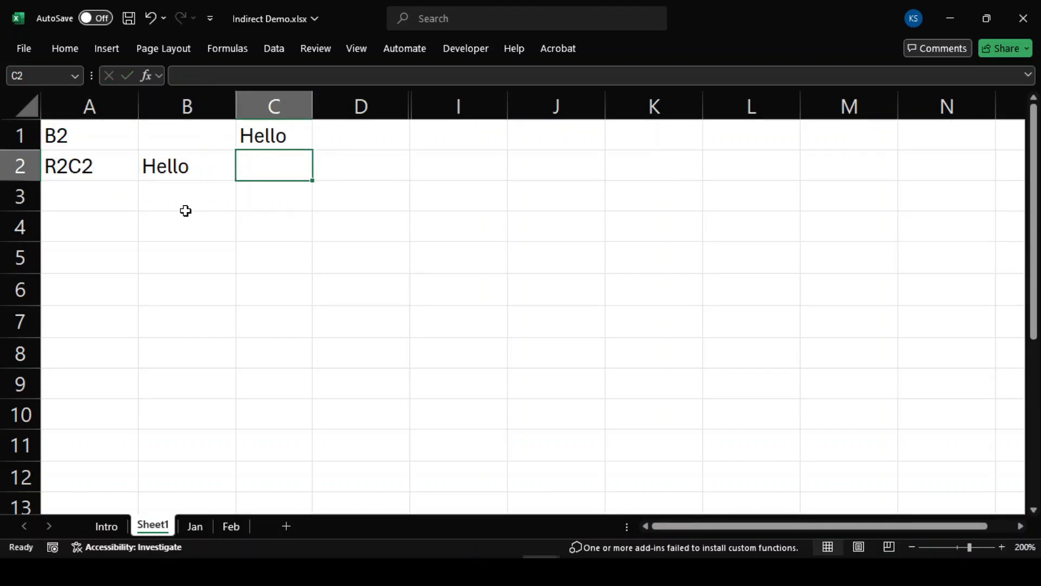
key(Left)
text(=)
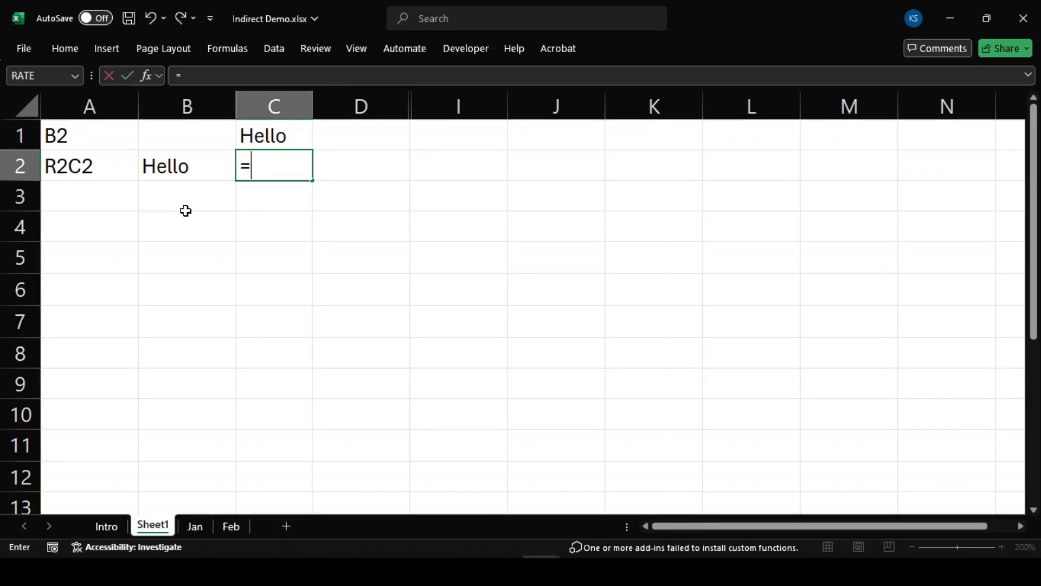
text(In)
key(Down)
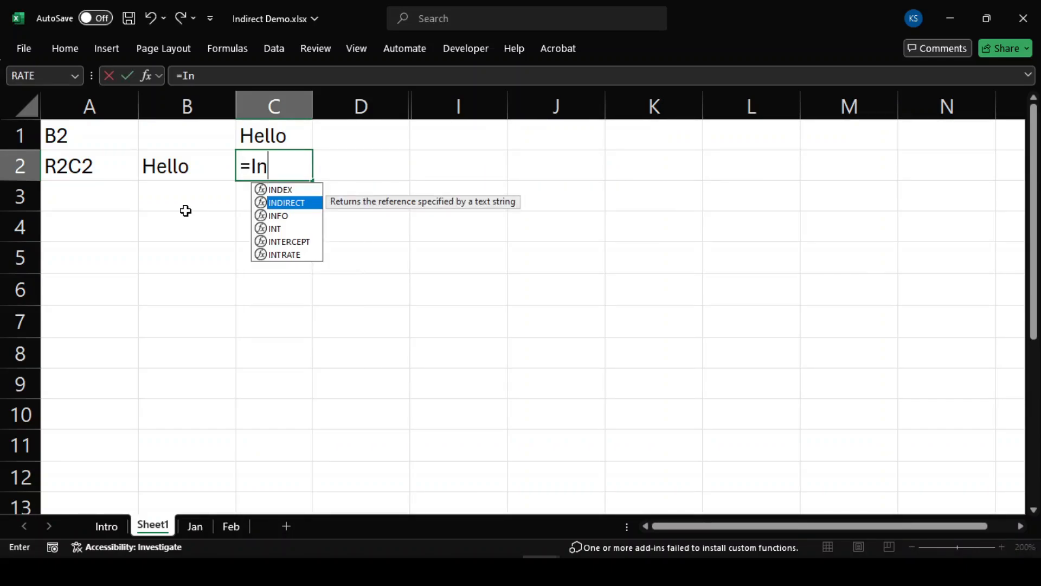
key(Tab)
text(A)
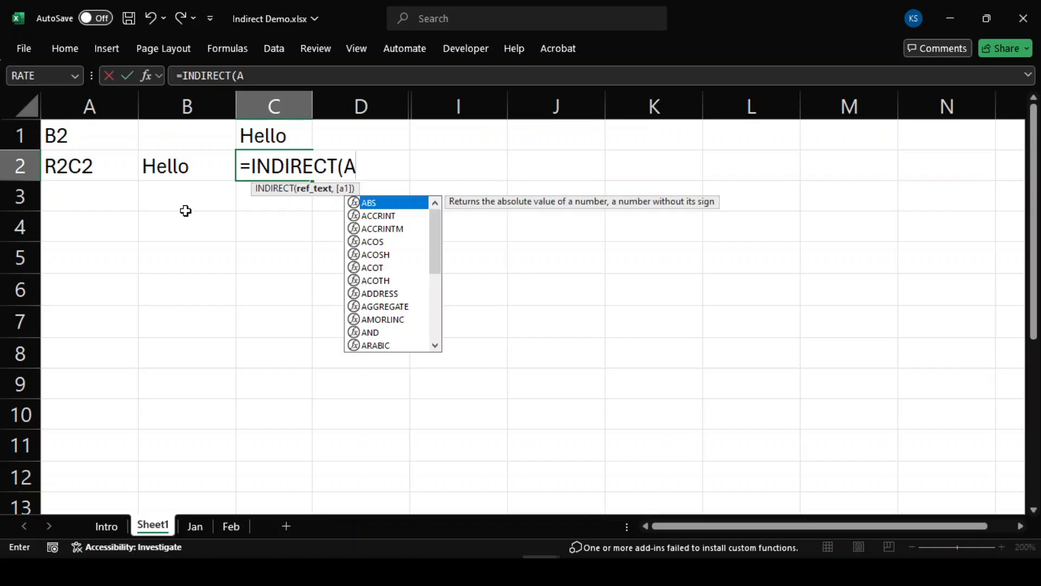
text(2,FALSE)
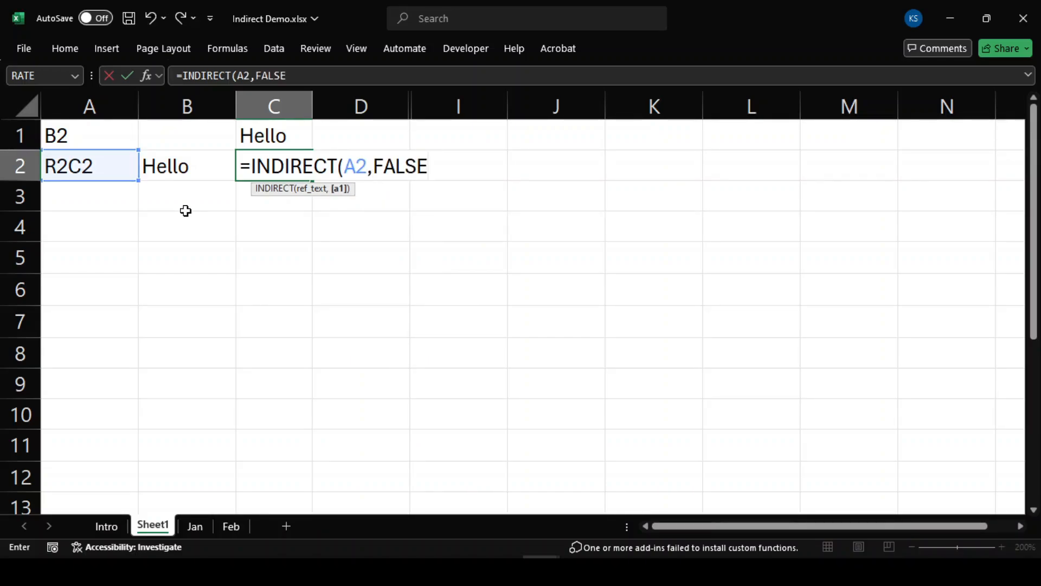
text())
key(Return)
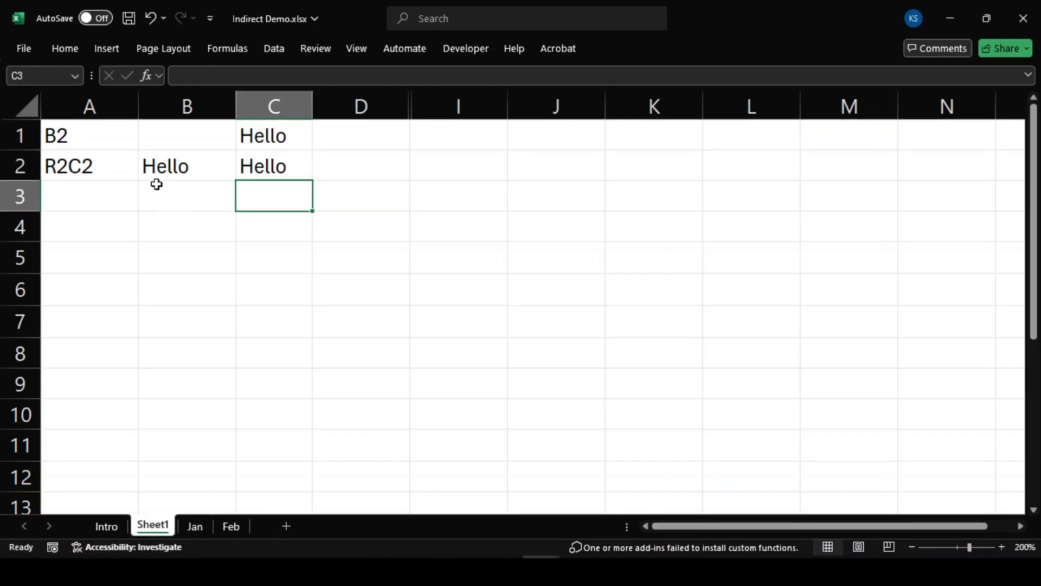
click(263, 172)
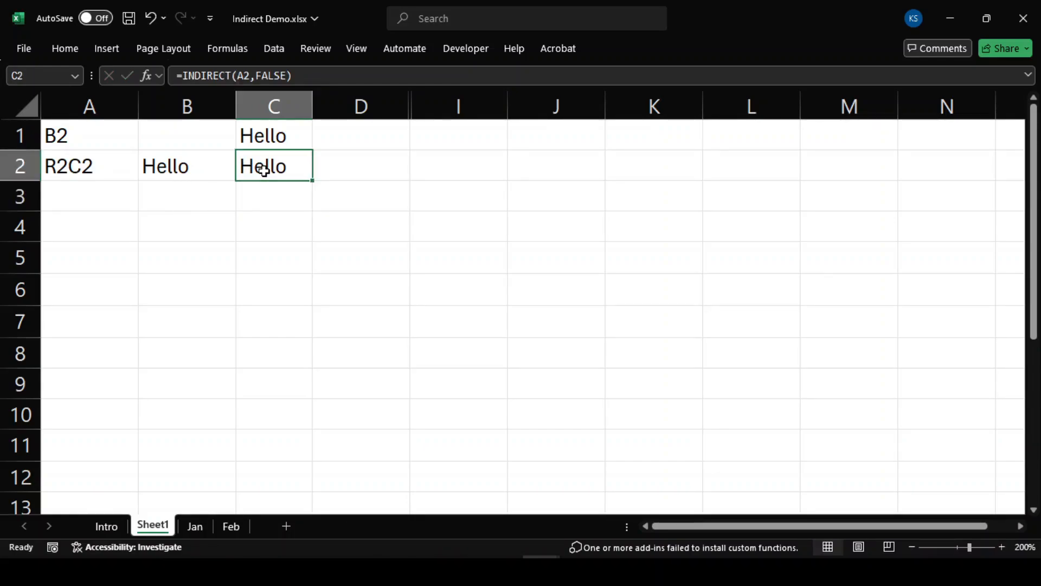
click(103, 166)
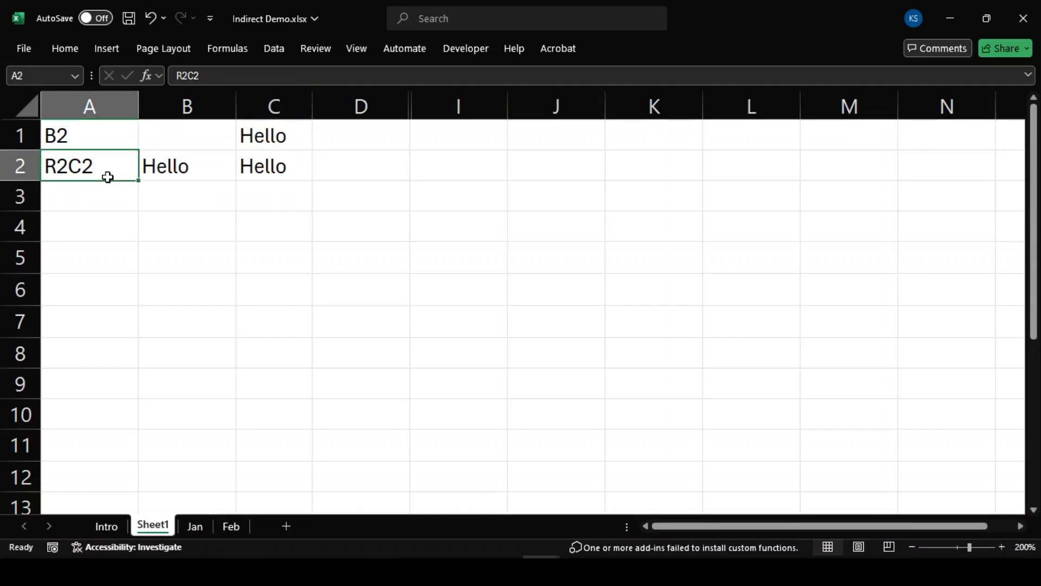
drag(86, 134, 195, 154)
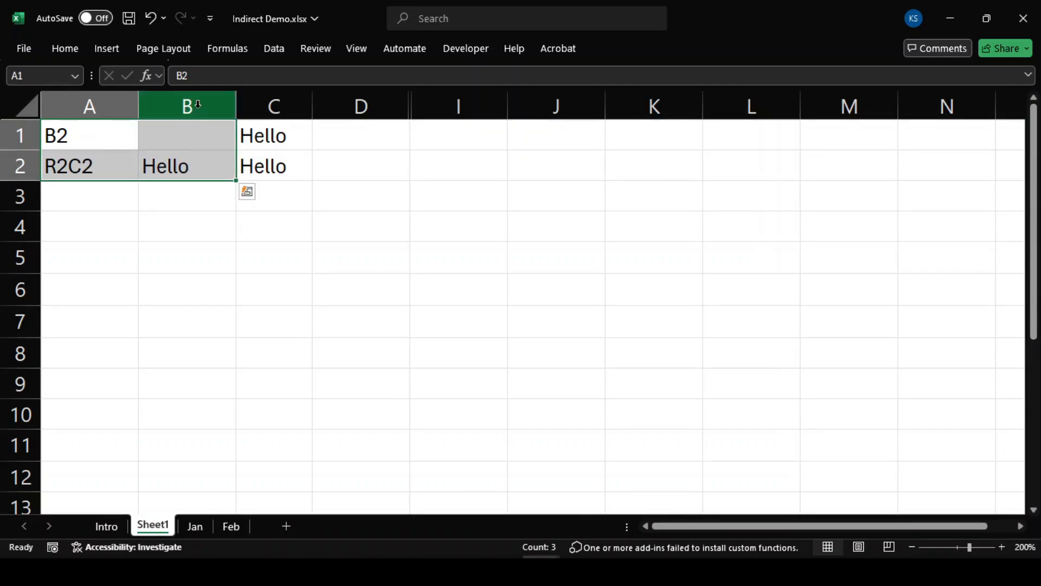
click(201, 162)
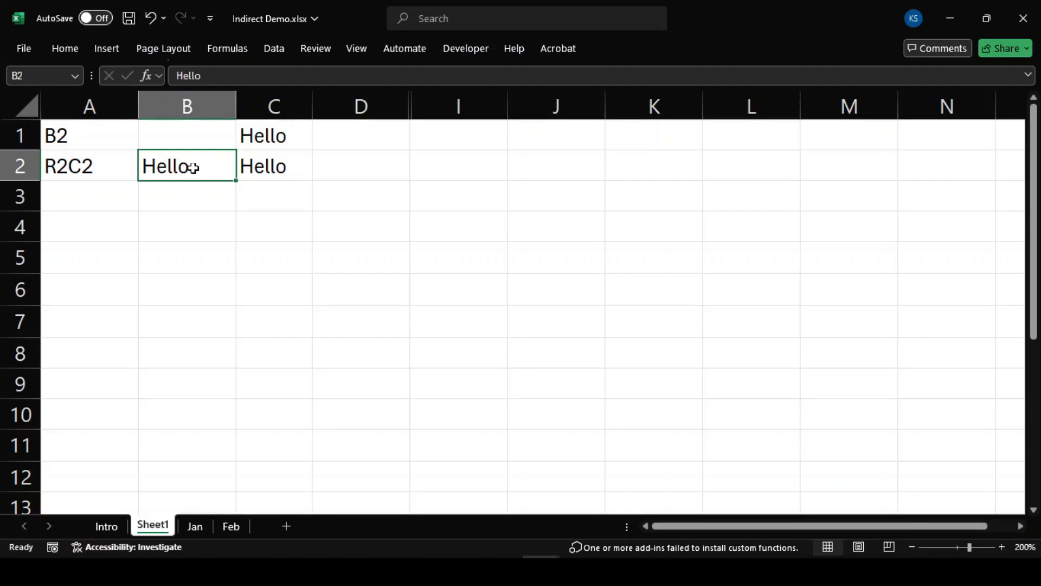
click(285, 160)
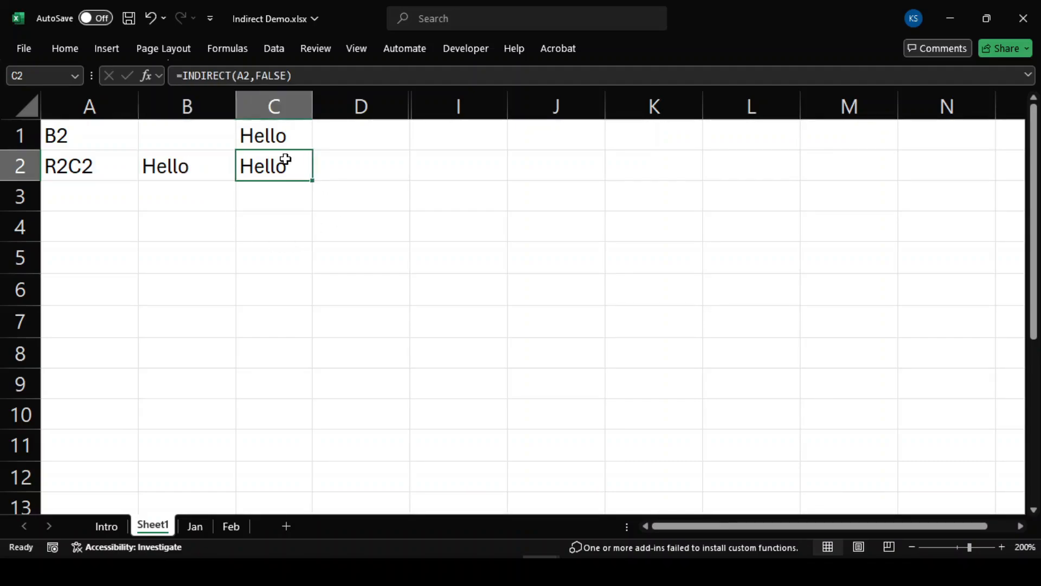
key(Up)
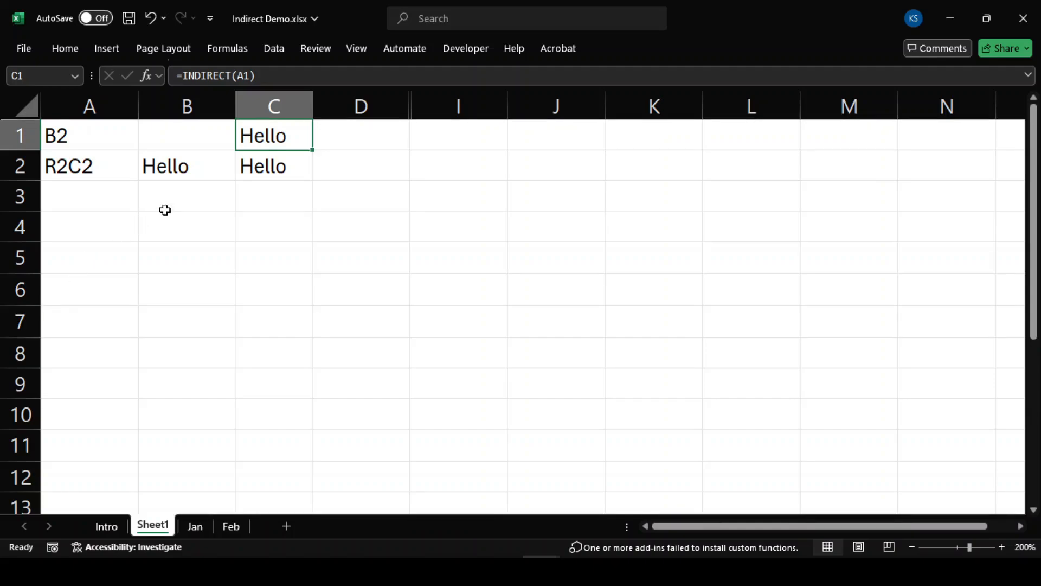
click(250, 165)
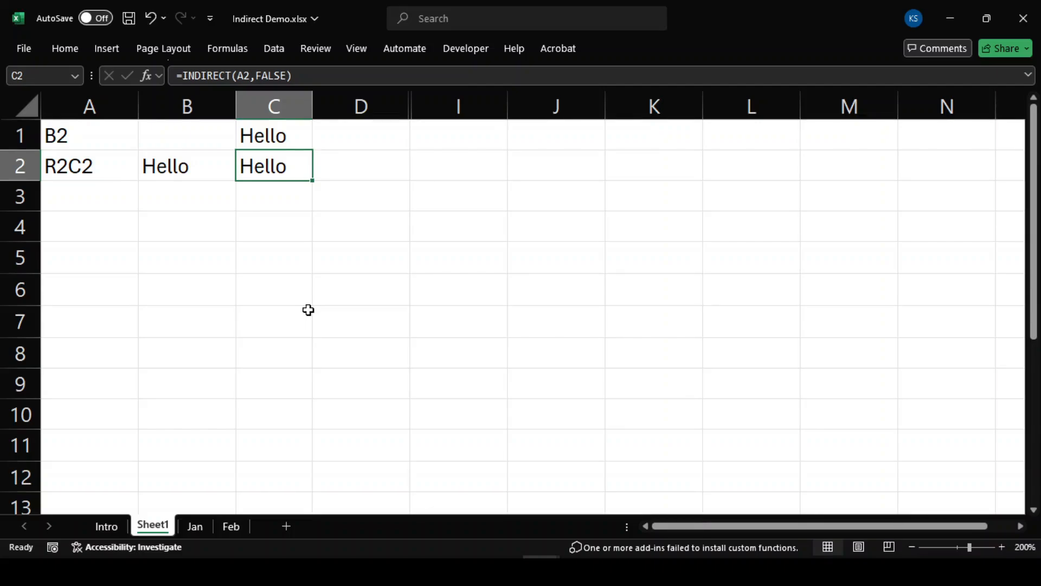
right_click(458, 107)
drag(361, 106, 479, 323)
Step: Unhide columns E to H, hide E and F, and check H1:H7's Sales_Q2 name
click(490, 383)
click(556, 106)
shift+click(488, 107)
right_click(488, 107)
click(525, 365)
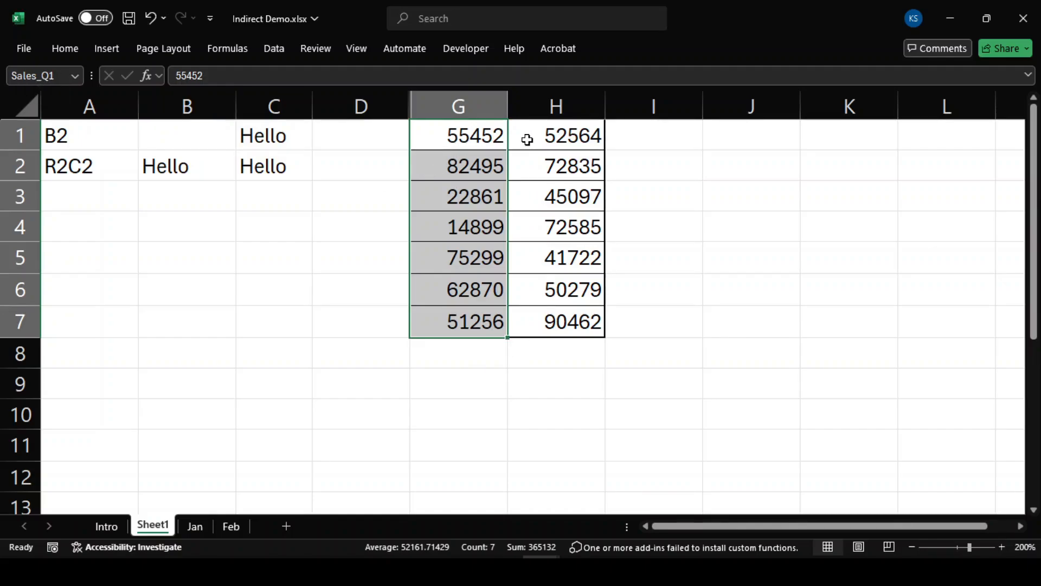
click(550, 134)
drag(549, 133, 551, 321)
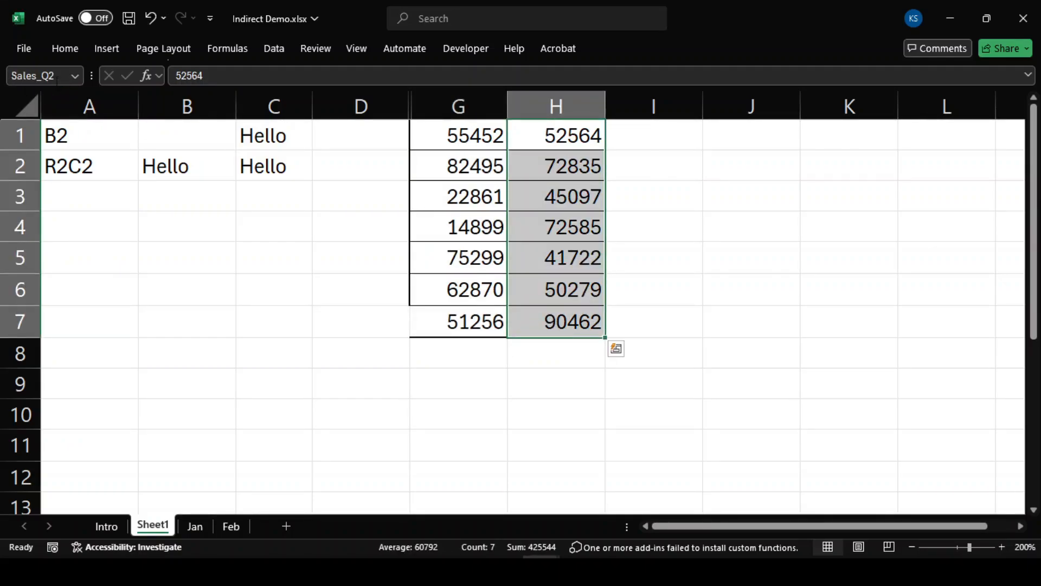
click(173, 232)
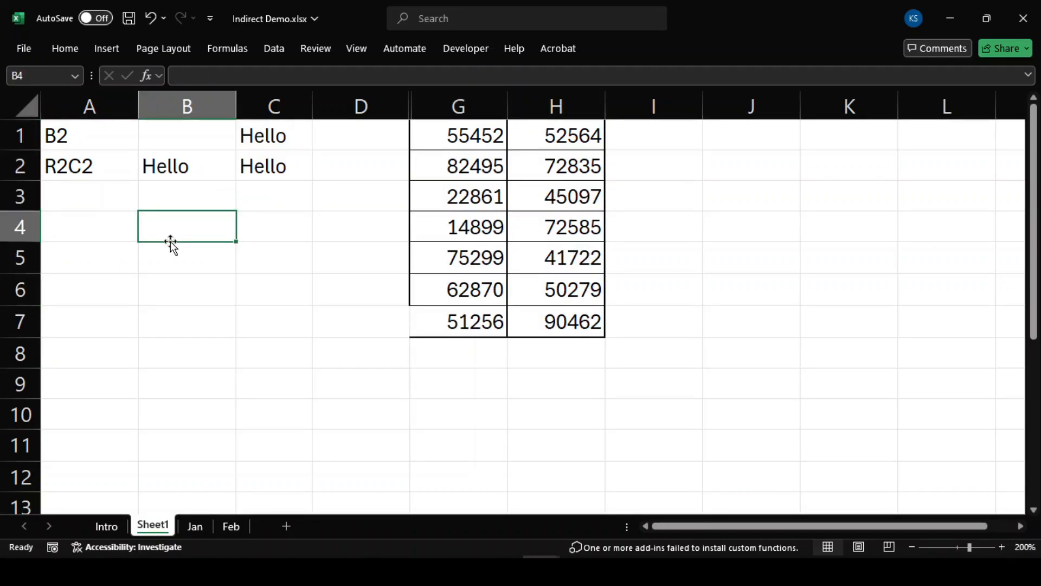
Step: Enter Sales_Q1 in A3 and =SUM(INDIRECT(A3)) in C3, returning 365132
click(79, 196)
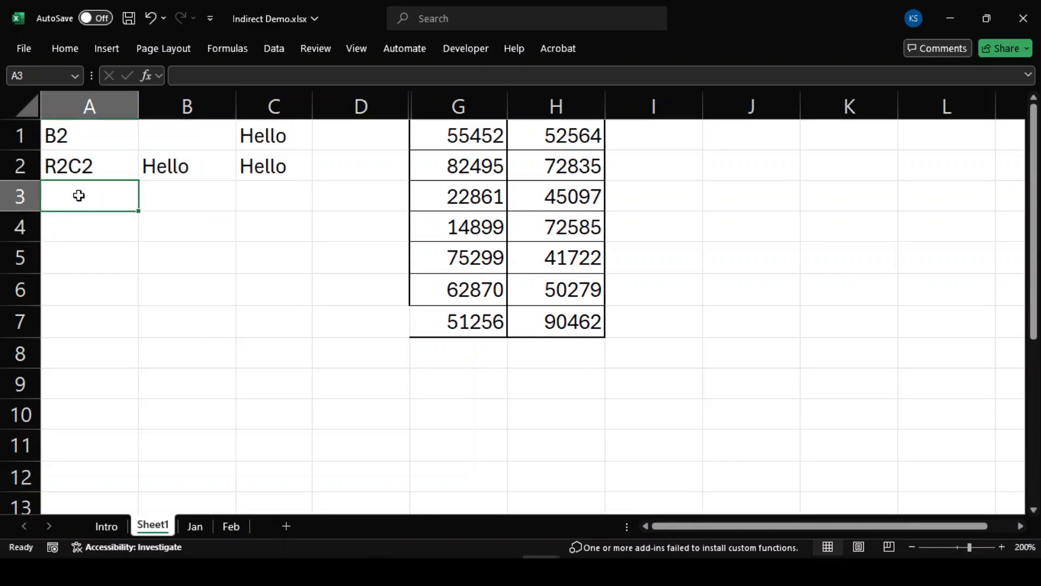
text(Sales)
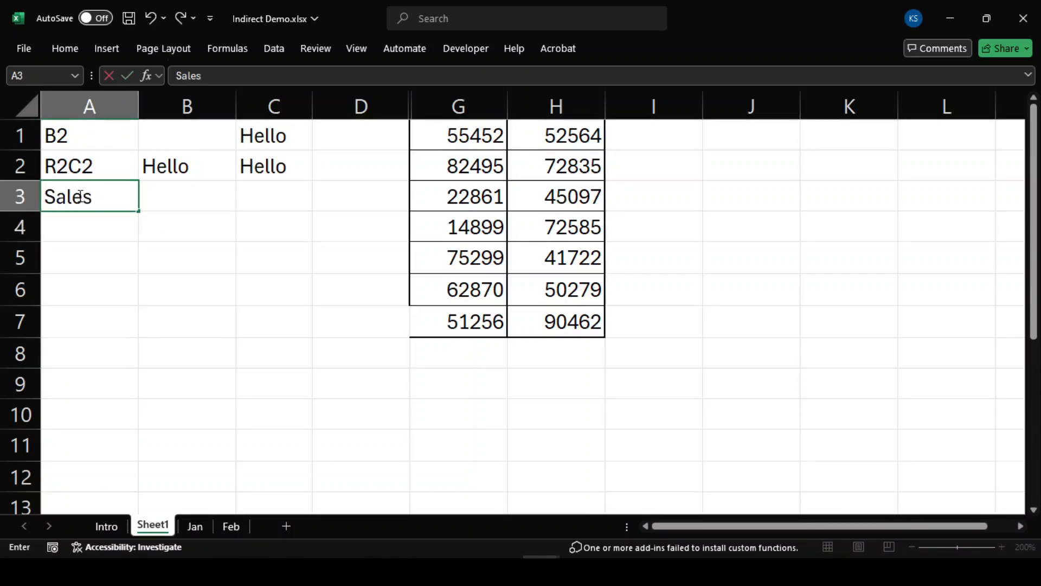
text(_Q1)
key(Return)
key(Up)
key(Right)
key(Right)
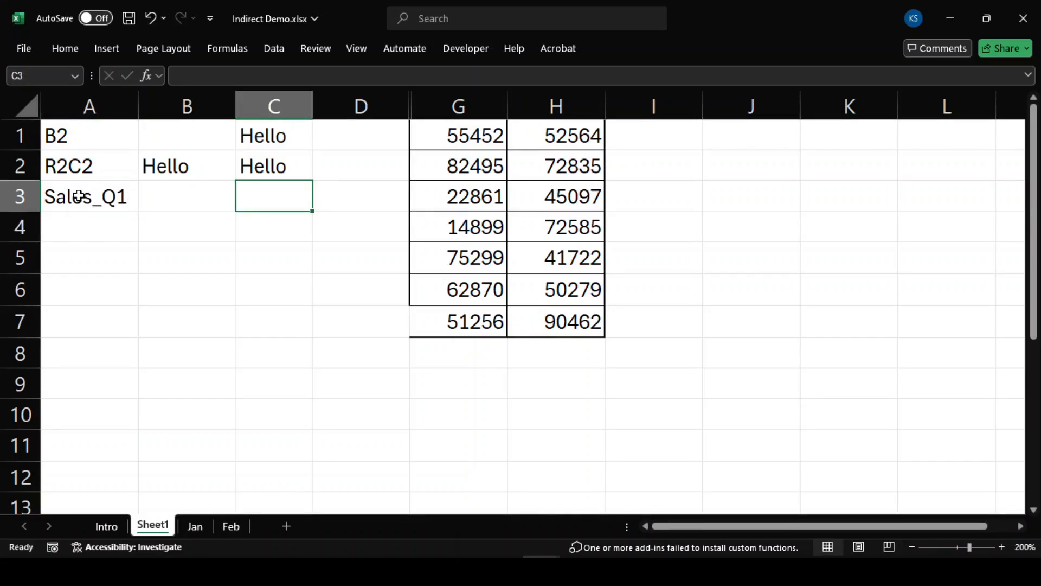
text(=sum()
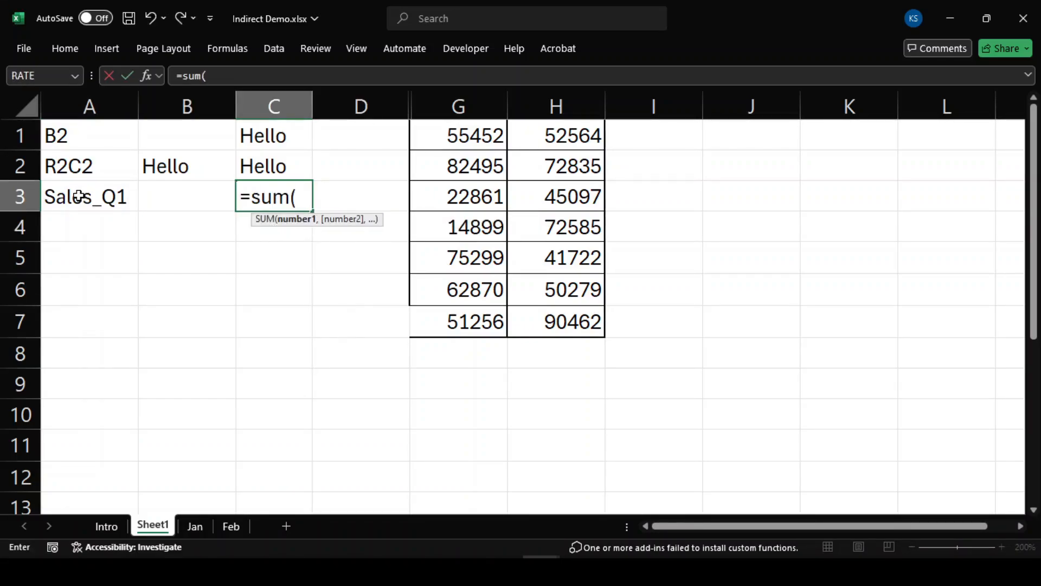
text(indi)
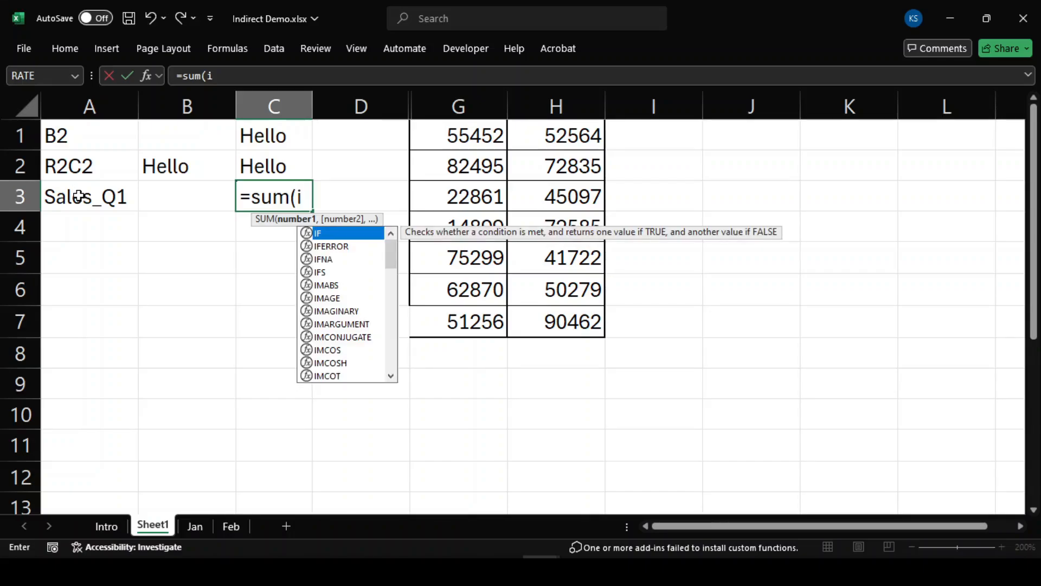
key(Tab)
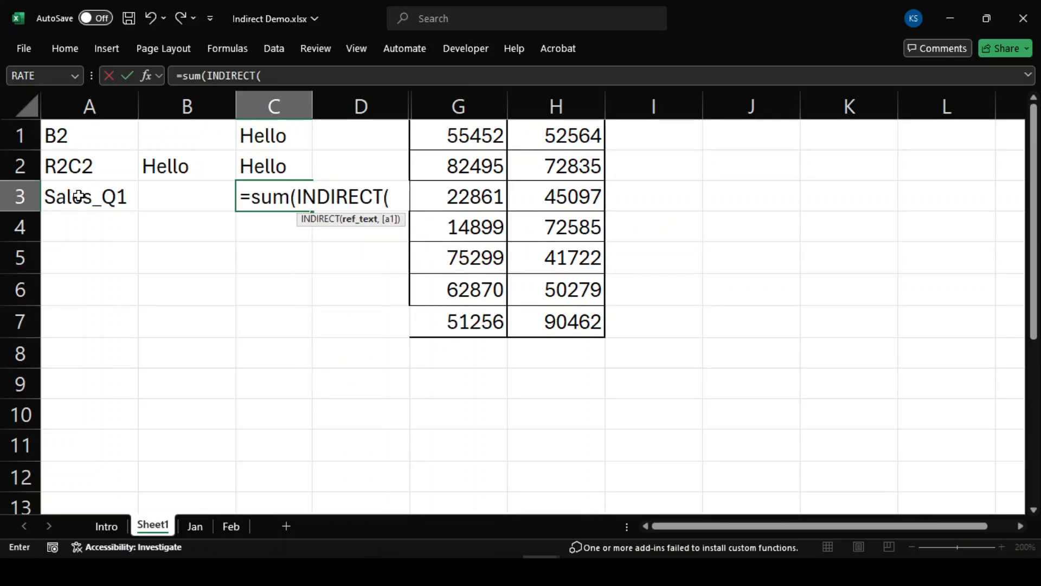
text(A3)
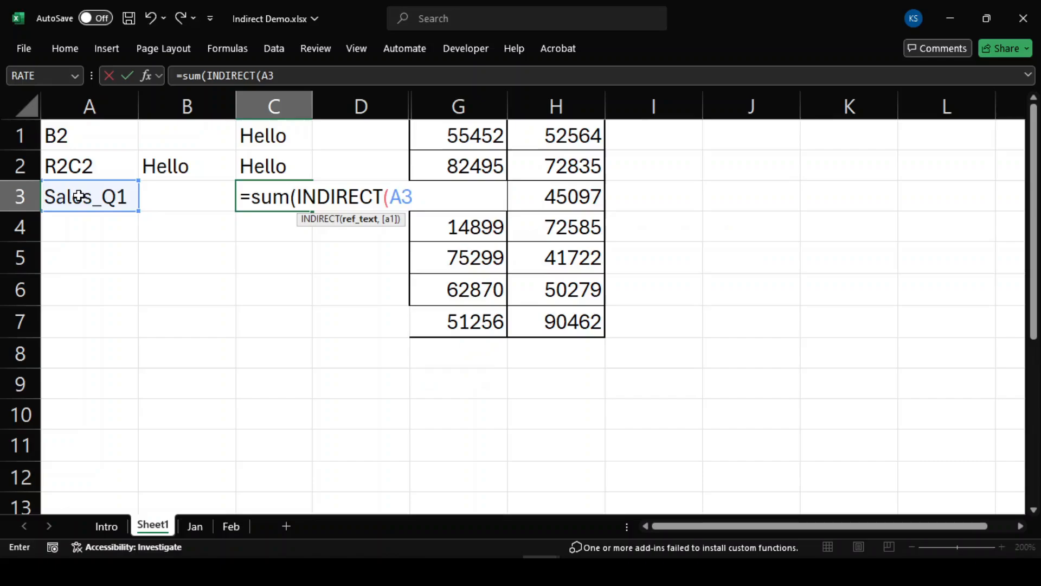
text()))
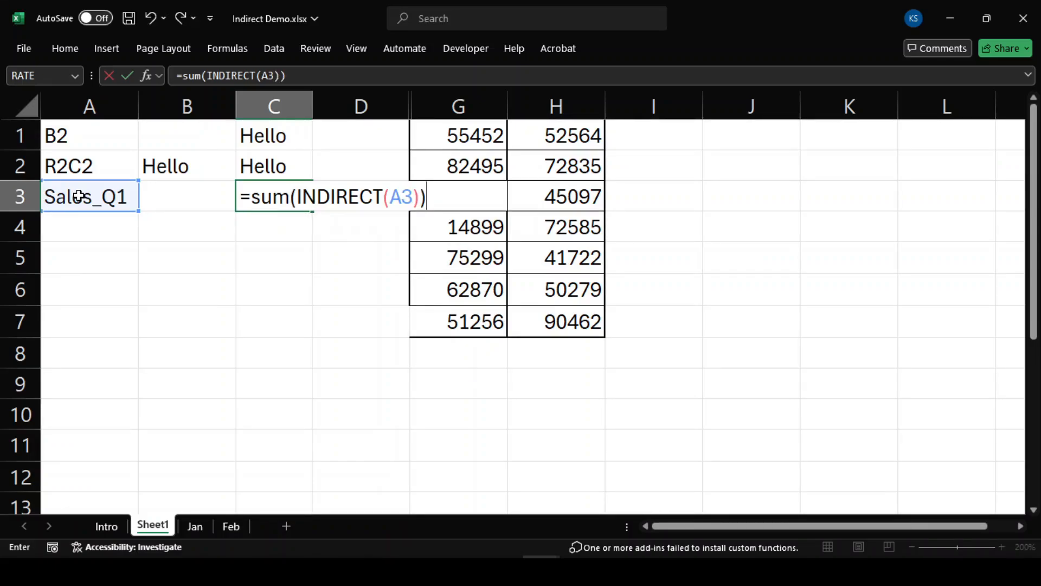
key(Return)
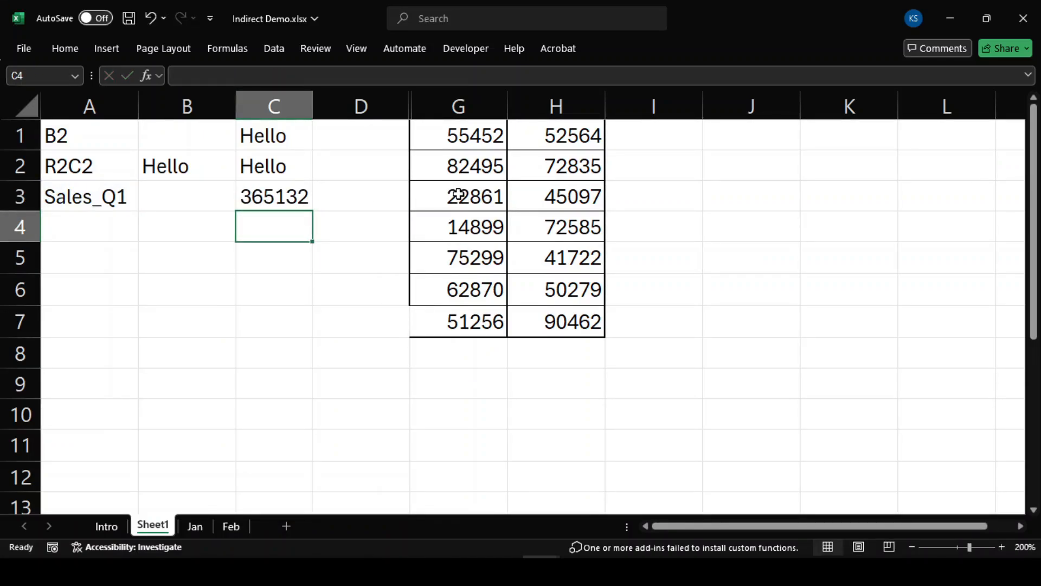
drag(472, 133, 480, 327)
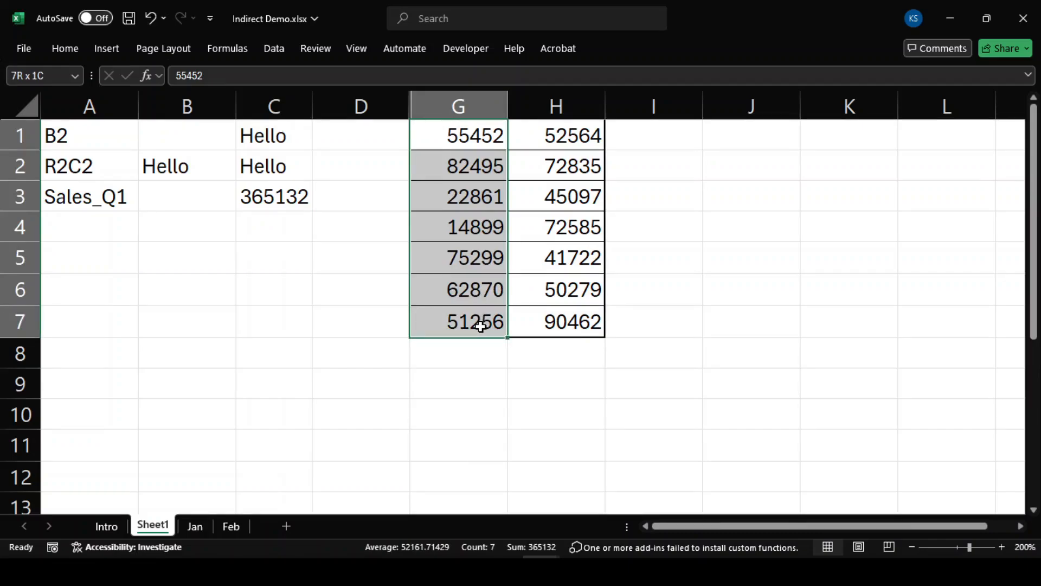
Step: Test A3 with Sales_Q2, restore Sales_Q1, then view the Jan and Feb sheets
click(133, 197)
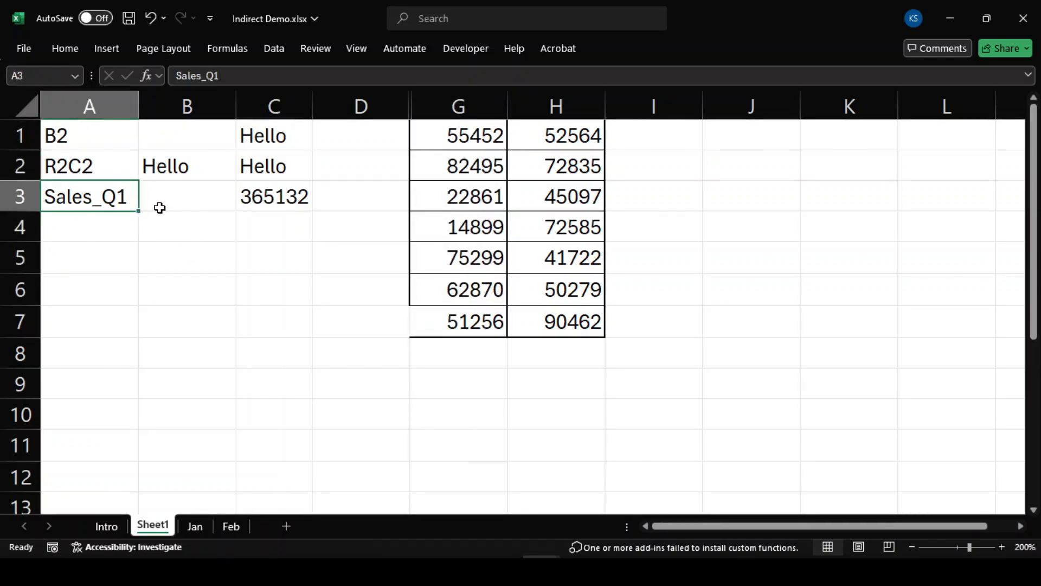
key(F2)
key(BackSpace)
text(2)
key(Return)
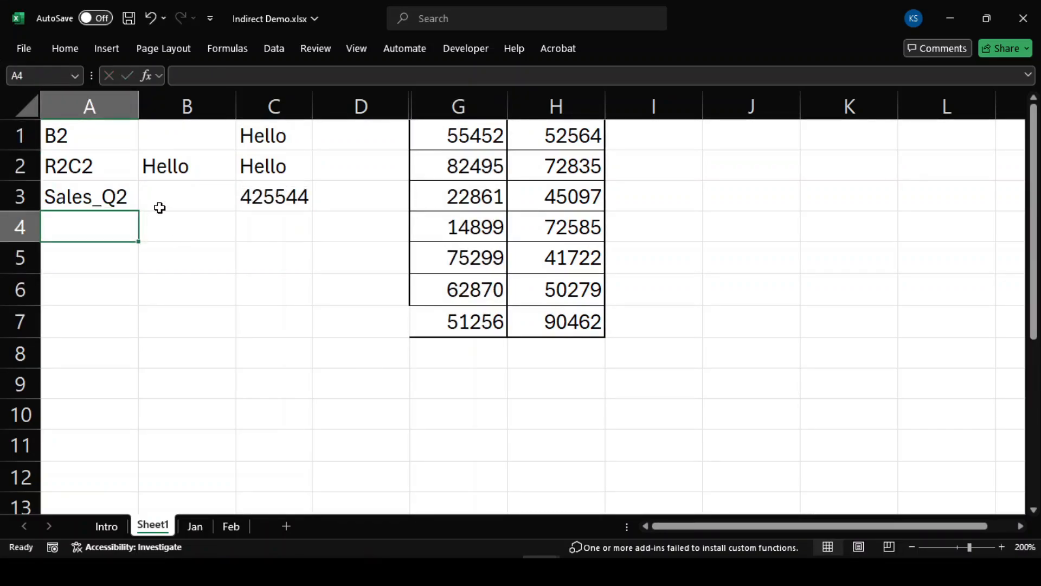
key(Up)
key(F2)
key(BackSpace)
text(1)
key(Return)
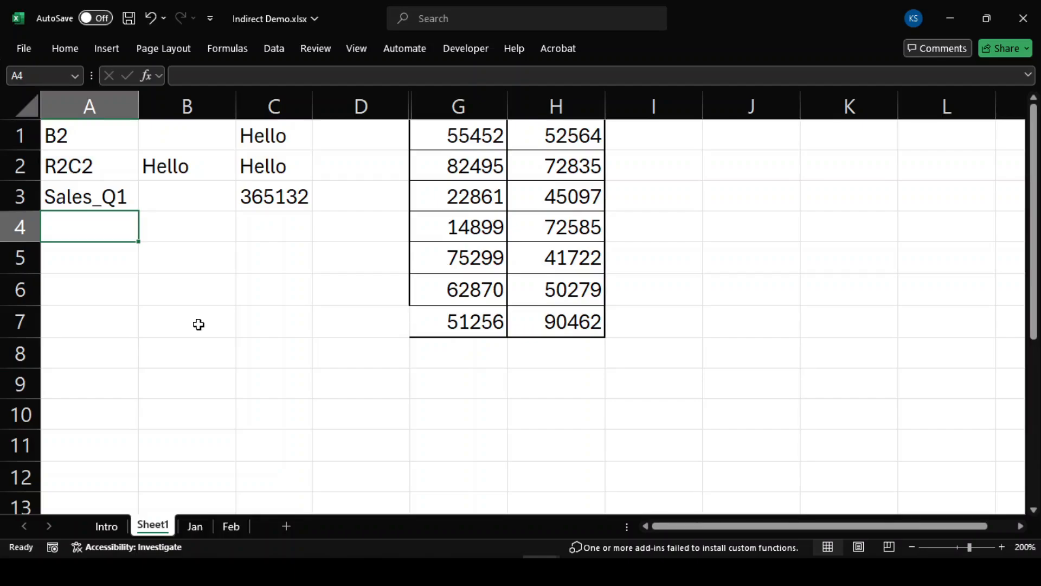
click(195, 526)
click(228, 526)
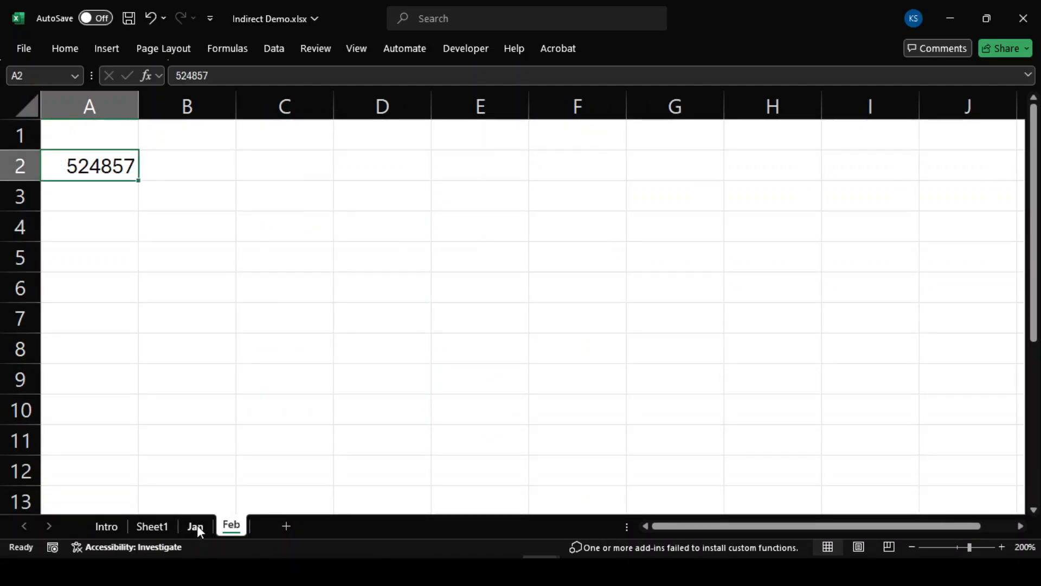
Step: Compare the Jan and Feb sheets, then enter Jan in A4 on Sheet1
click(196, 526)
click(230, 525)
click(151, 526)
click(93, 228)
text(Jan)
key(Return)
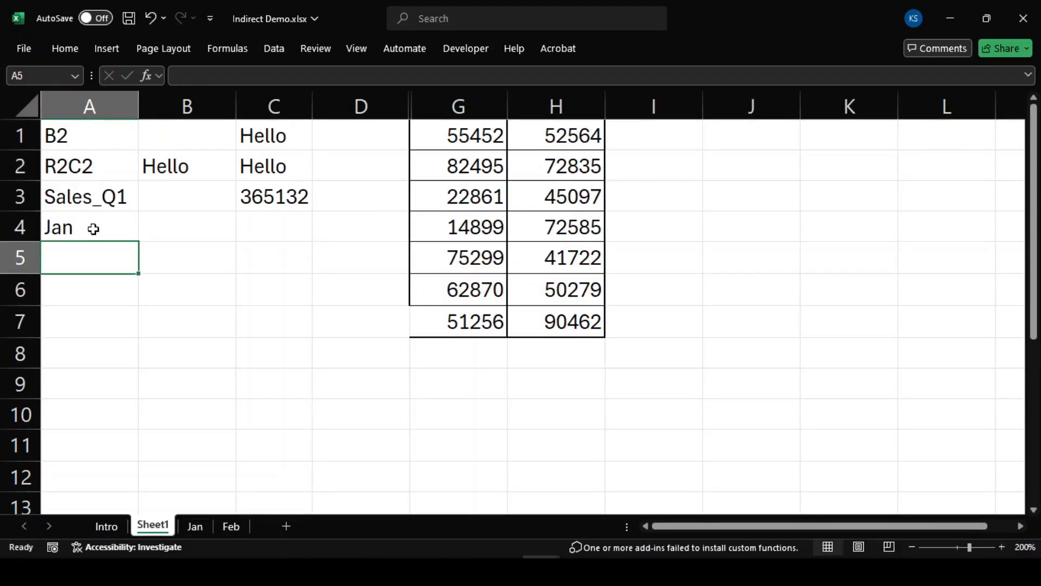
Step: Enter =INDIRECT("'"&A4&"'!A2") in C4 and compare it with the Jan sheet's A2
click(93, 229)
key(Right)
key(Right)
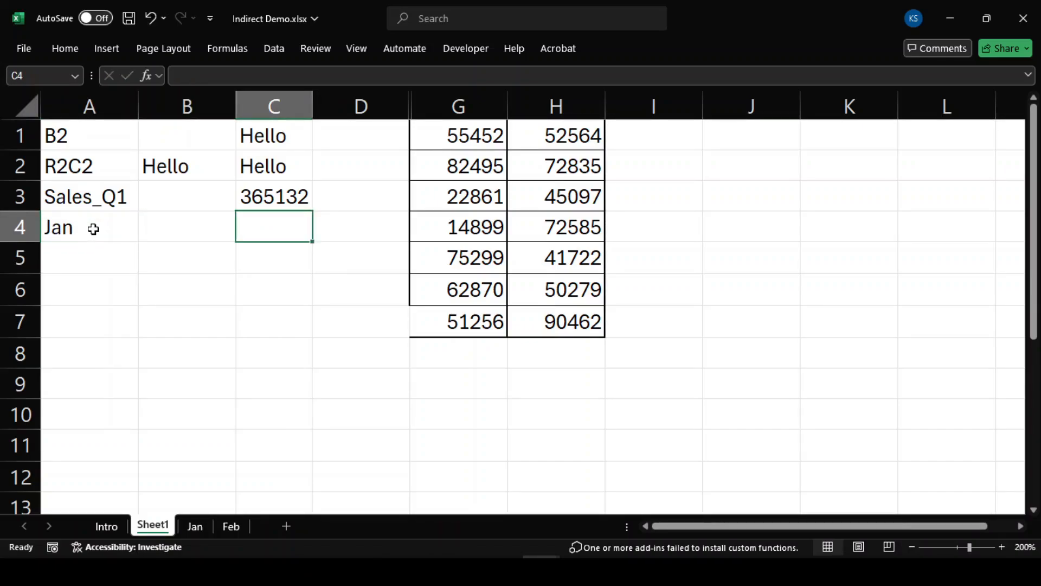
text(=ind)
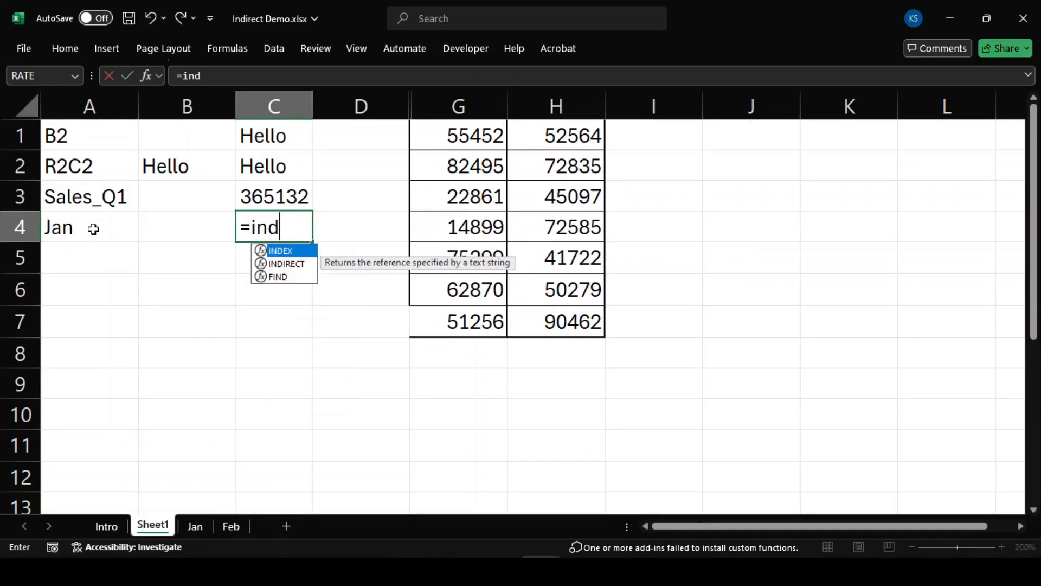
key(Down)
key(Tab)
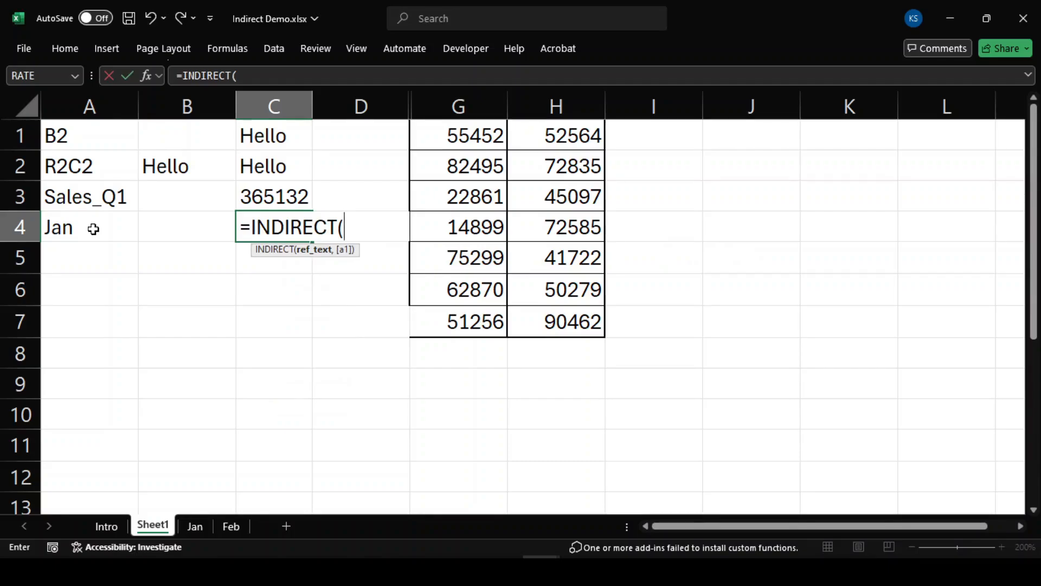
text("'"&A4)
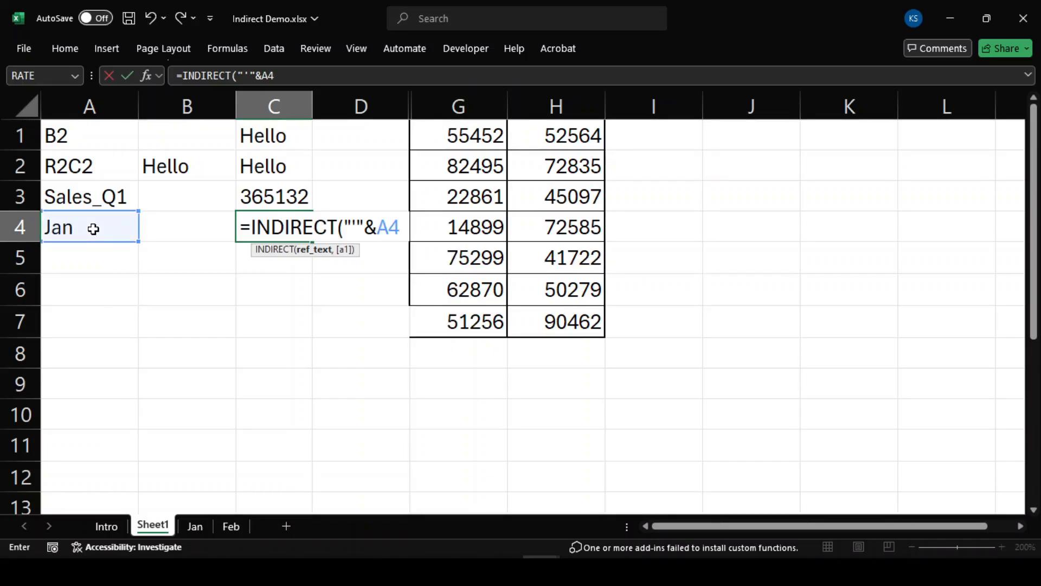
text(&)
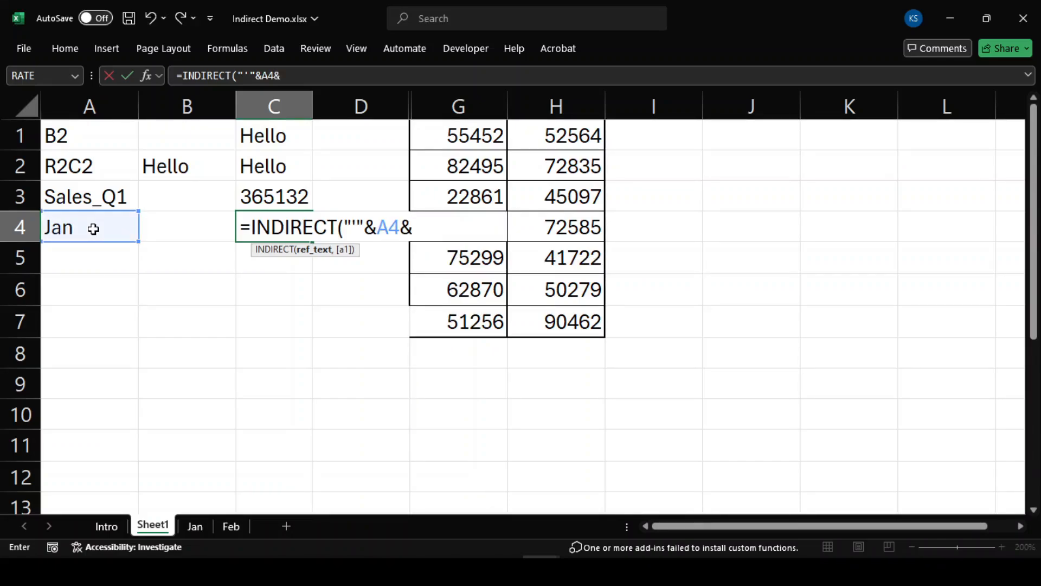
text("'!A2"))
key(Return)
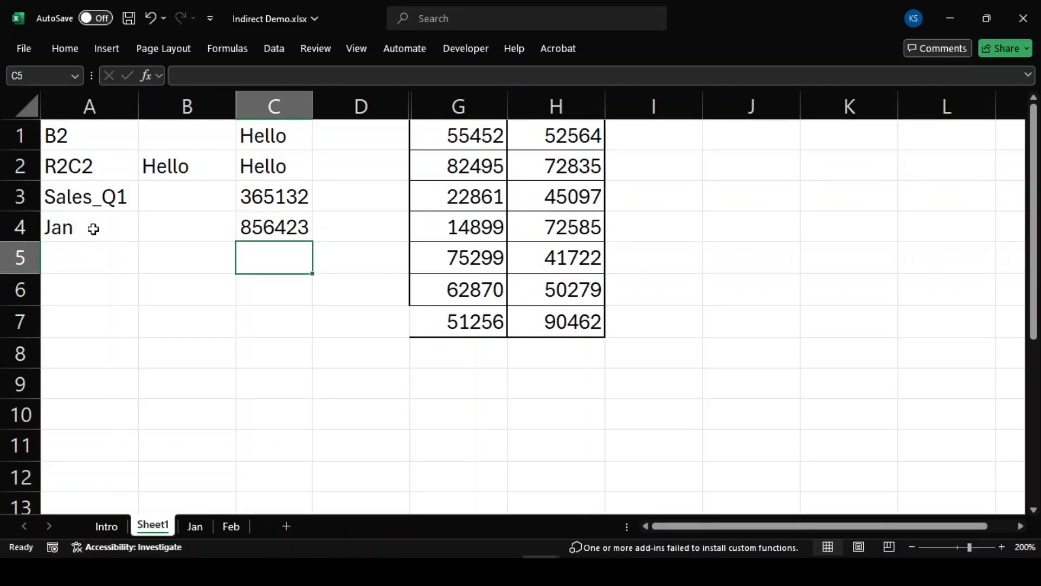
click(280, 230)
click(194, 526)
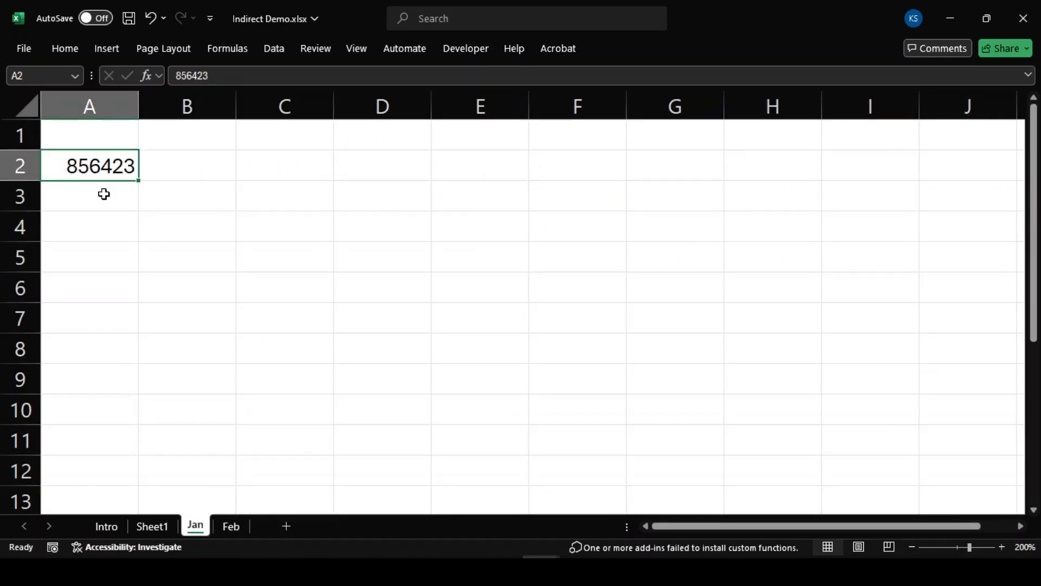
click(163, 523)
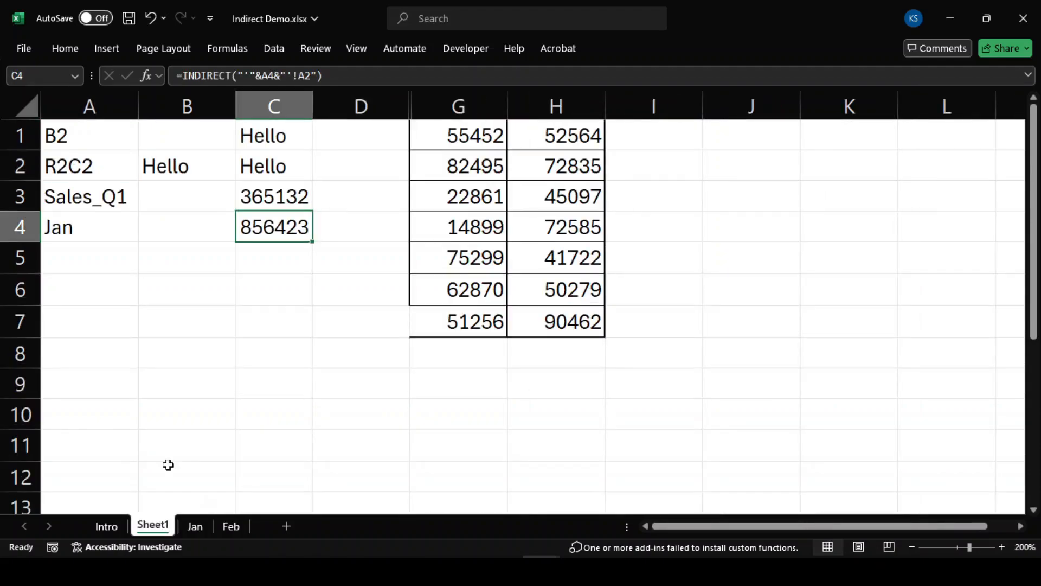
Step: Test A4 with Feb against the Feb sheet, then undo back to Jan
click(110, 232)
text(Feb)
key(Return)
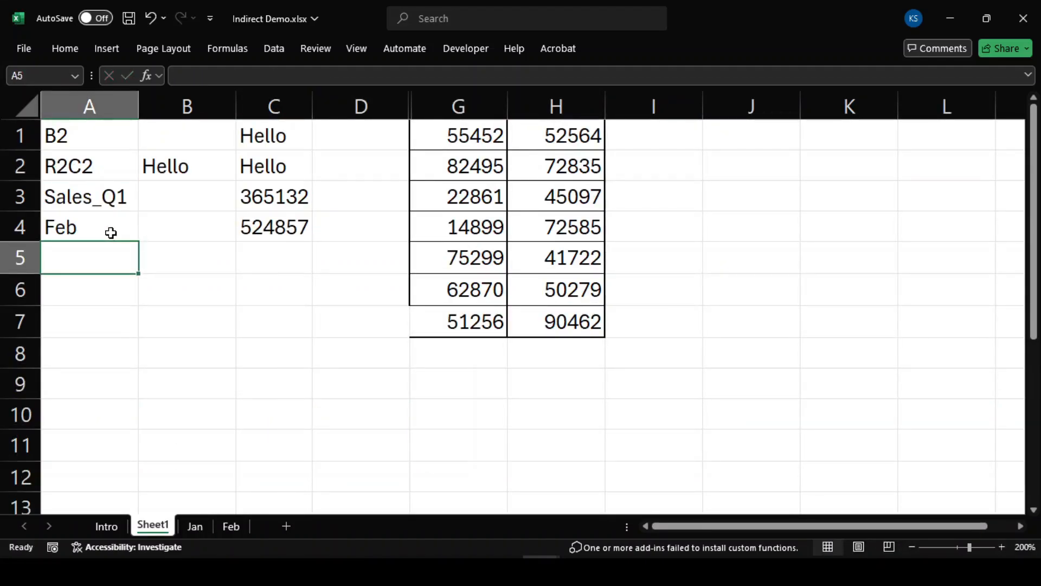
click(231, 526)
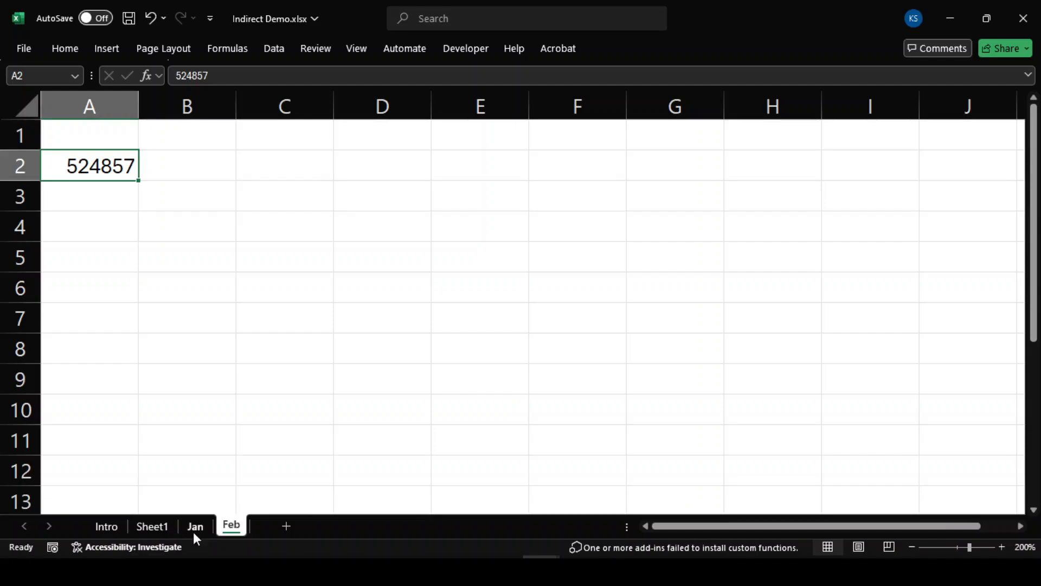
click(153, 526)
key(ctrl+z)
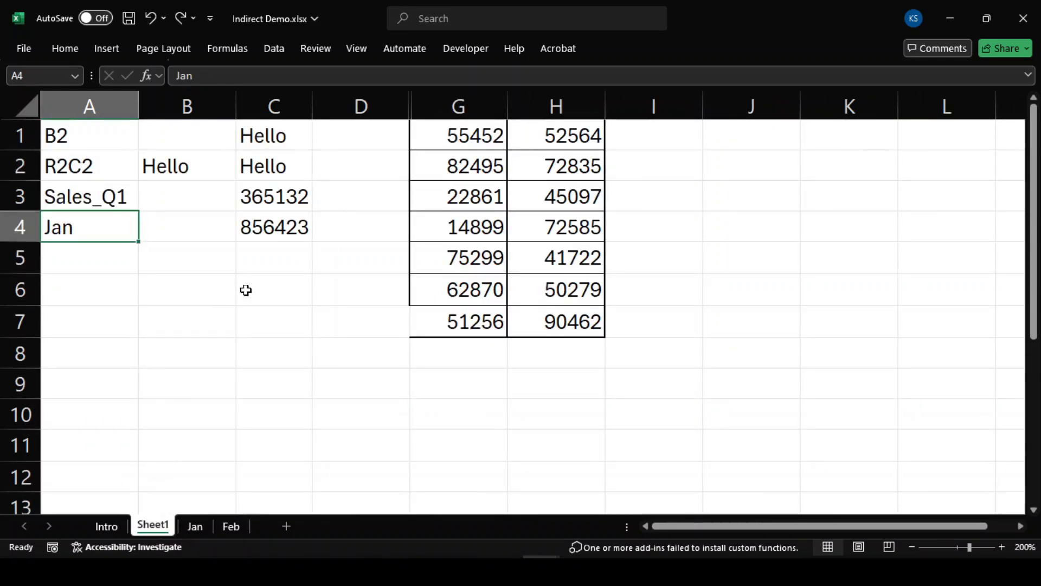
click(260, 270)
click(98, 262)
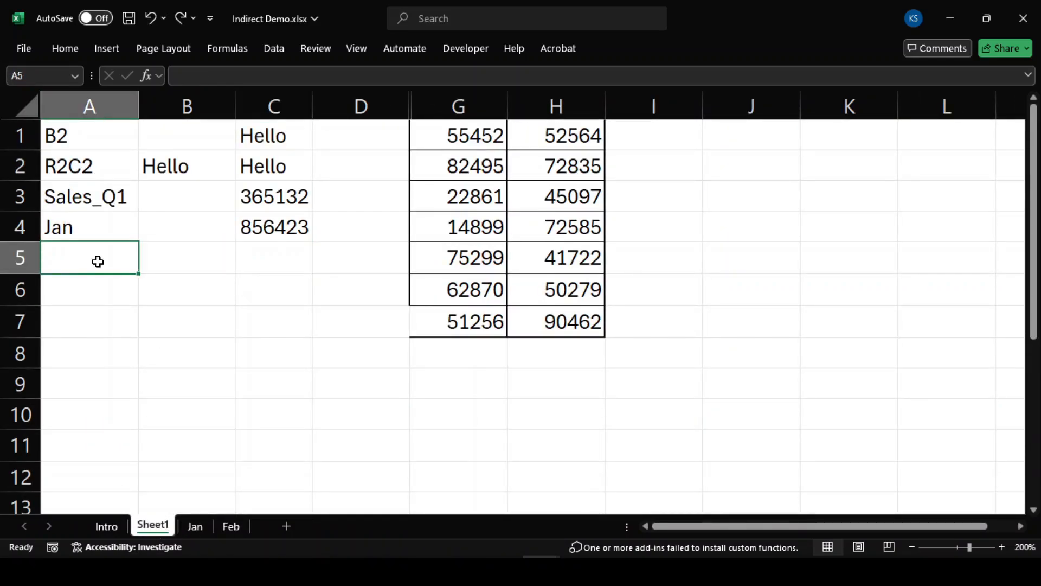
Step: Add a Data Validation list with source List1,List2 to cell A5
click(274, 48)
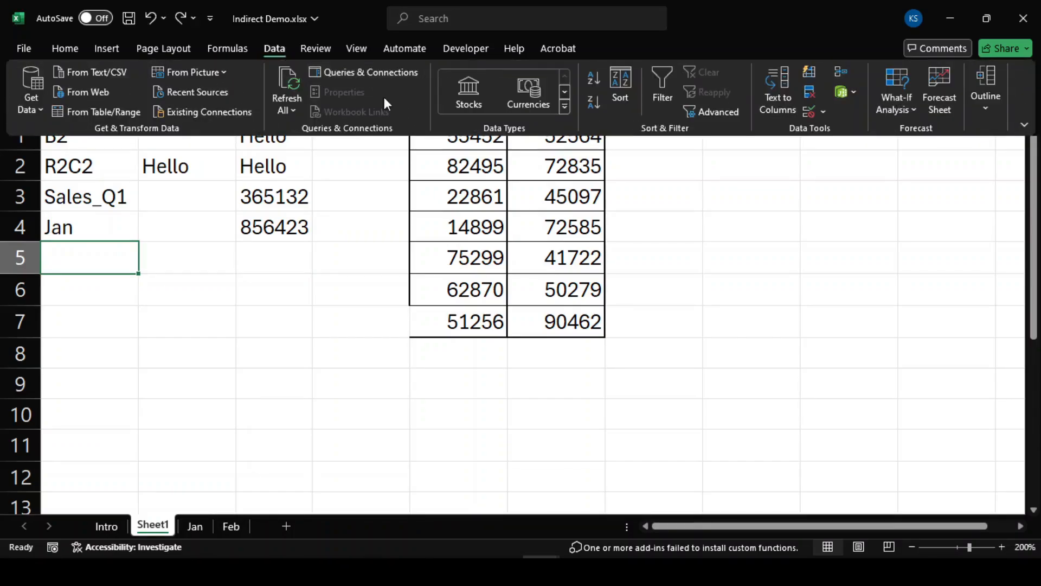
click(810, 112)
click(759, 321)
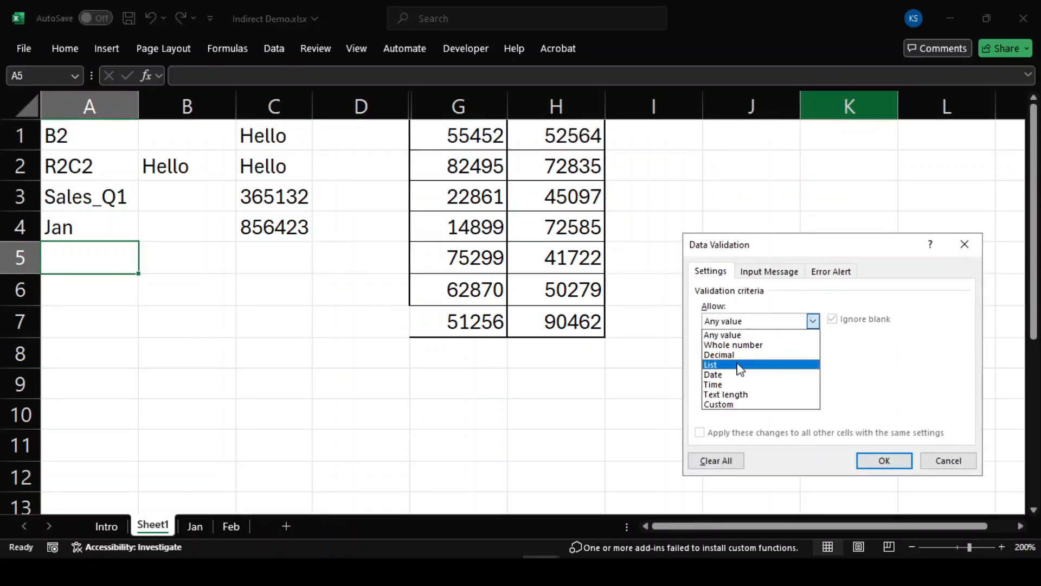
click(726, 365)
click(725, 384)
text(List1,)
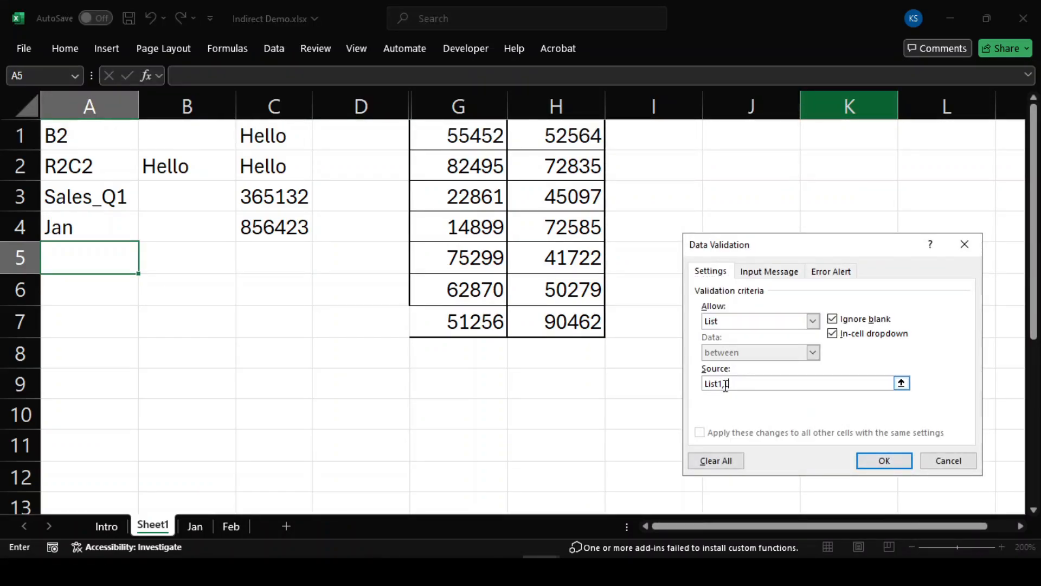
text(List2)
key(Return)
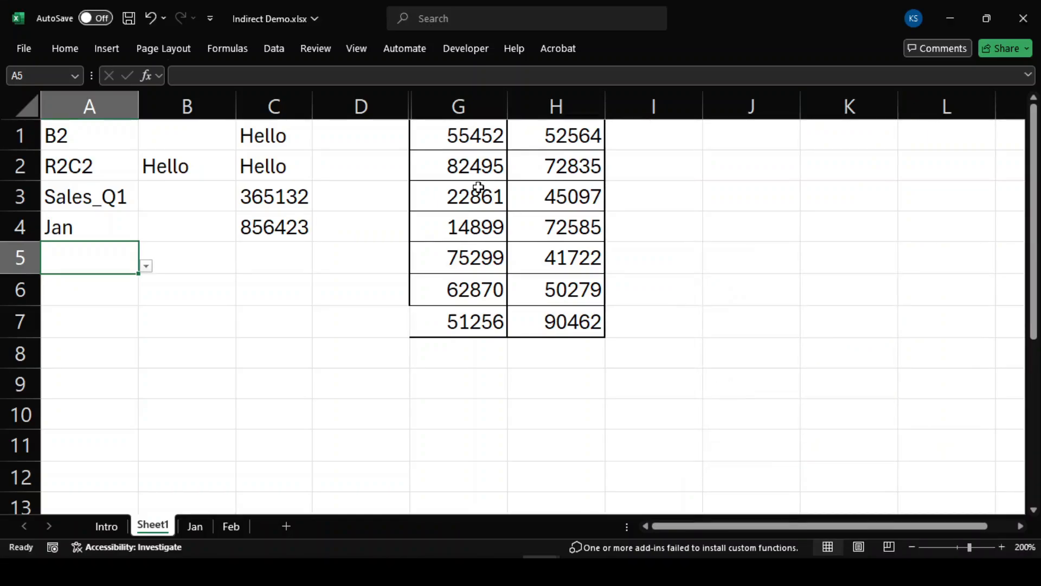
Step: Unhide columns E:F and hide G:H, revealing the Code/Name tables E1:F5 and E7:F11
drag(361, 106, 580, 107)
right_click(581, 107)
click(624, 385)
drag(656, 106, 765, 106)
right_click(765, 106)
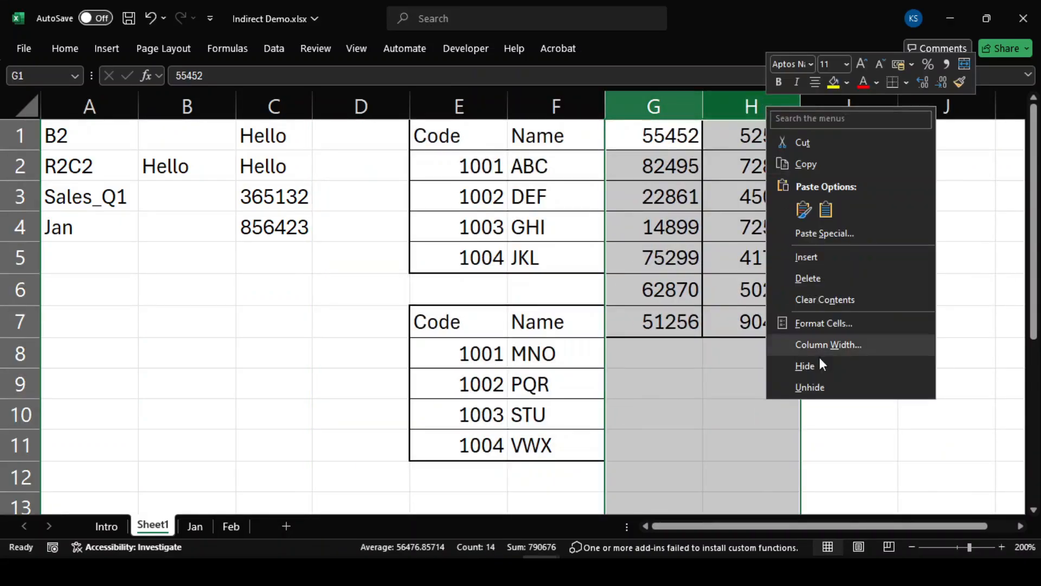
click(811, 365)
click(653, 321)
drag(442, 136, 557, 259)
drag(441, 322, 541, 442)
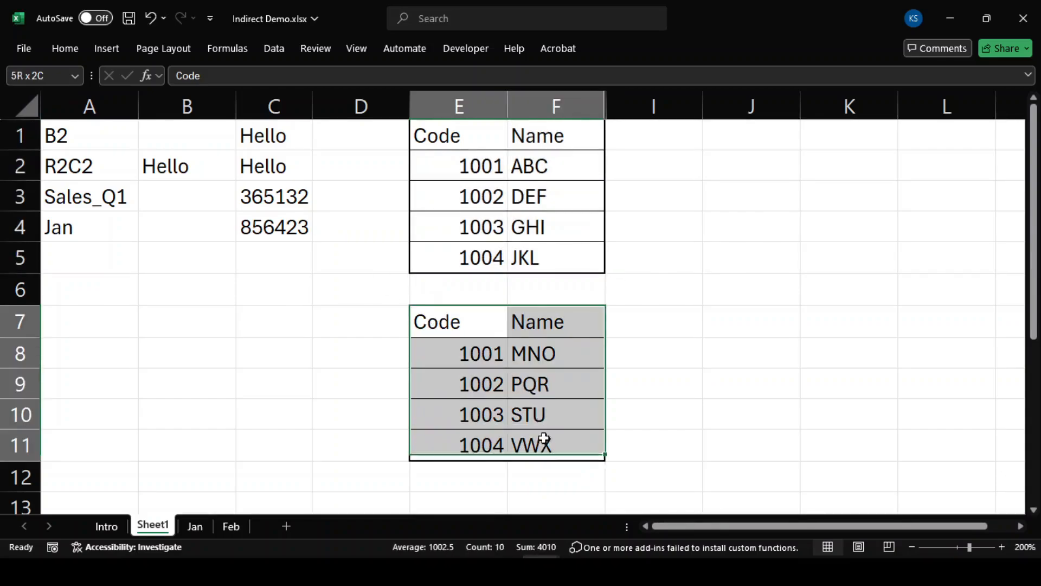
click(225, 267)
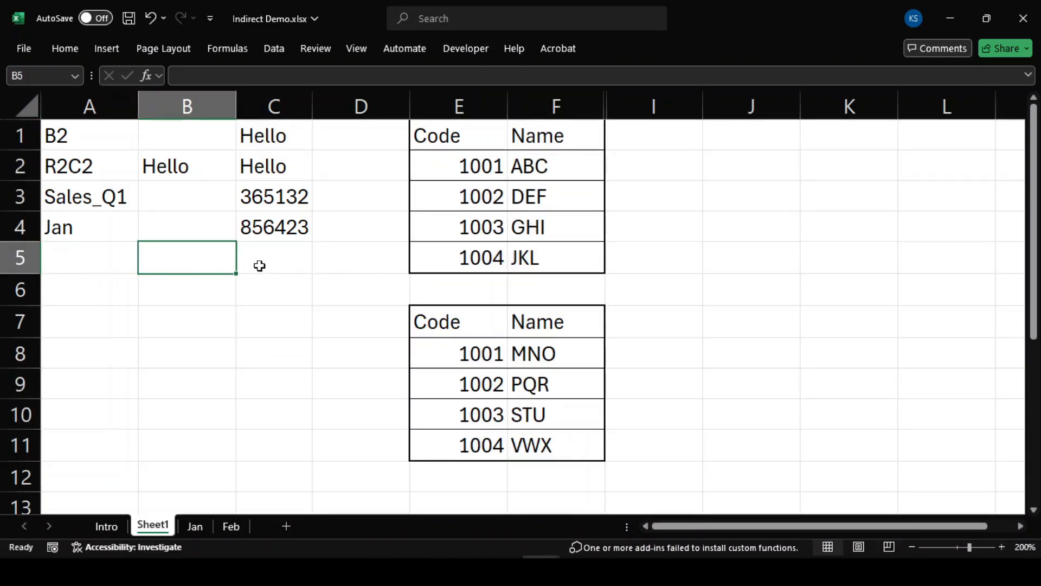
Step: Choose List1 from A5's dropdown
click(105, 263)
click(146, 267)
click(98, 280)
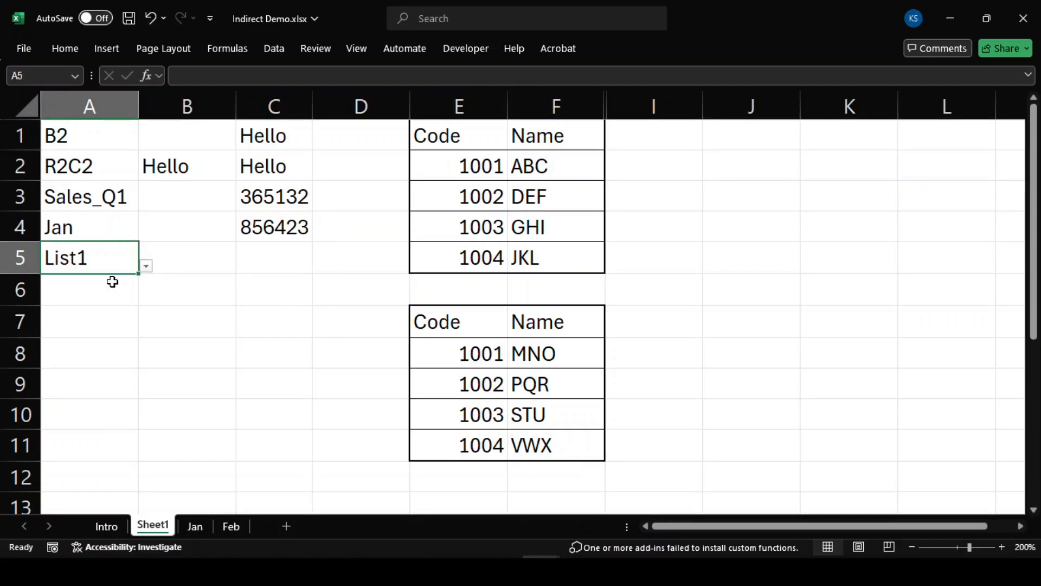
click(274, 253)
Step: Type =VLOOKUP(1001,INDIRECT(A5),2,FALSE) into C5, clicking A5 for the reference
text(=)
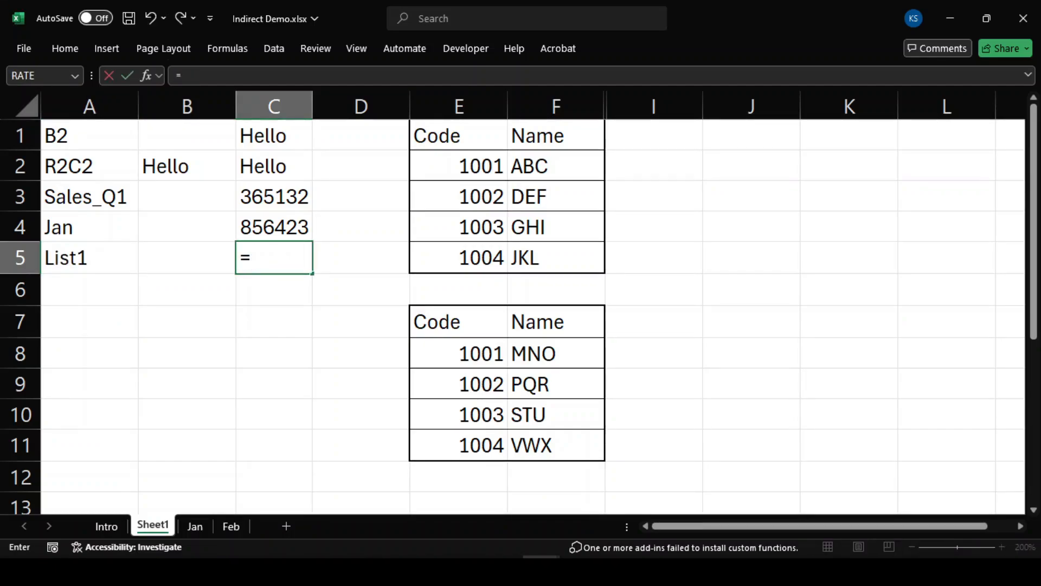
text(vl)
key(Tab)
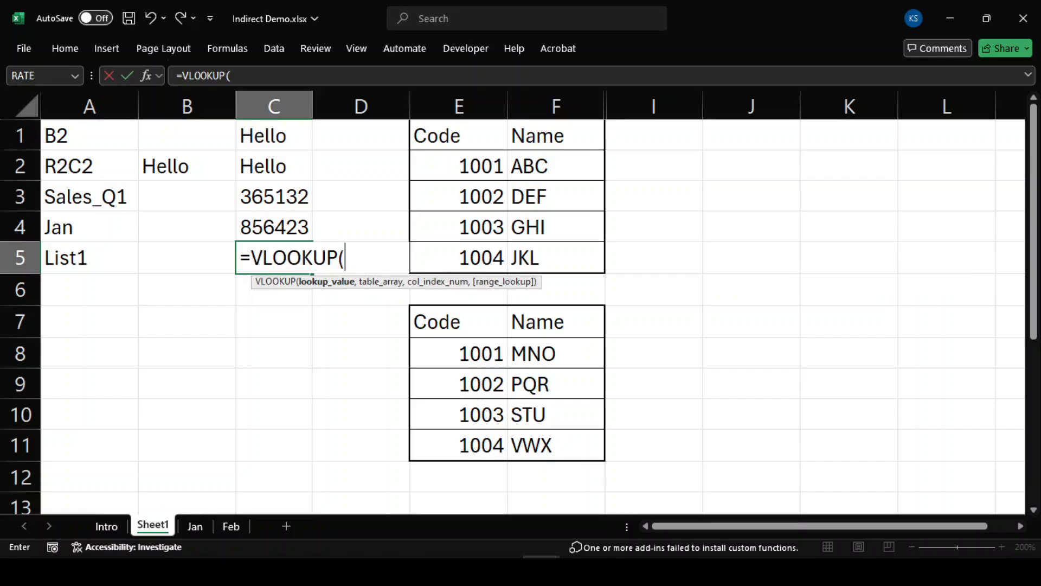
text(1001,ind)
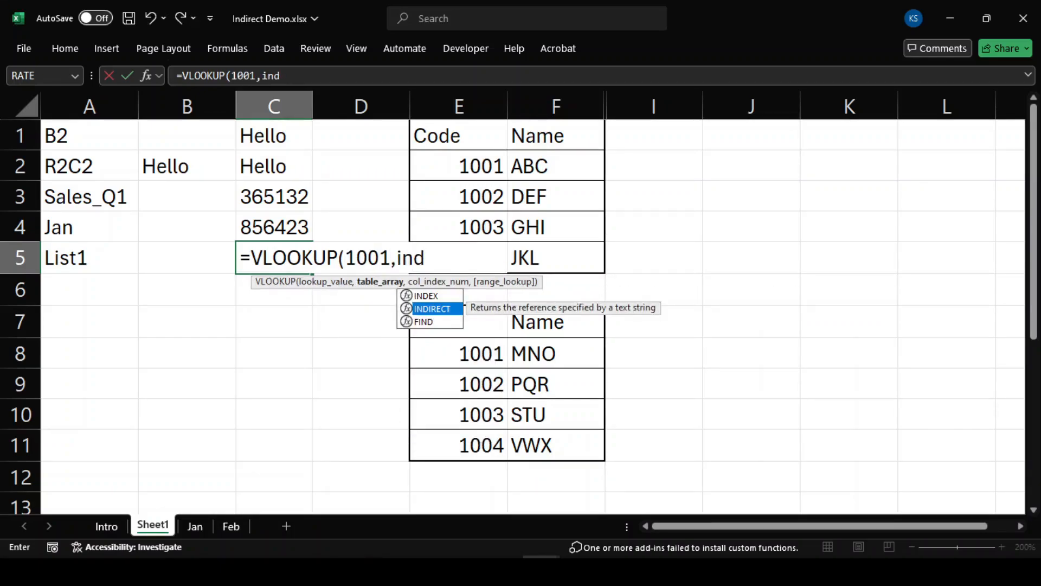
key(Tab)
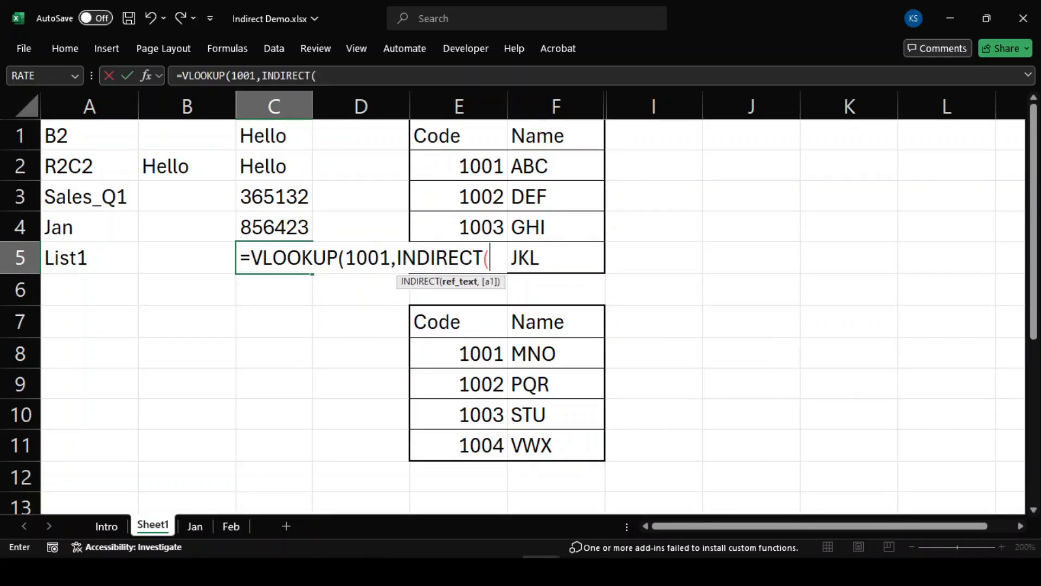
click(105, 263)
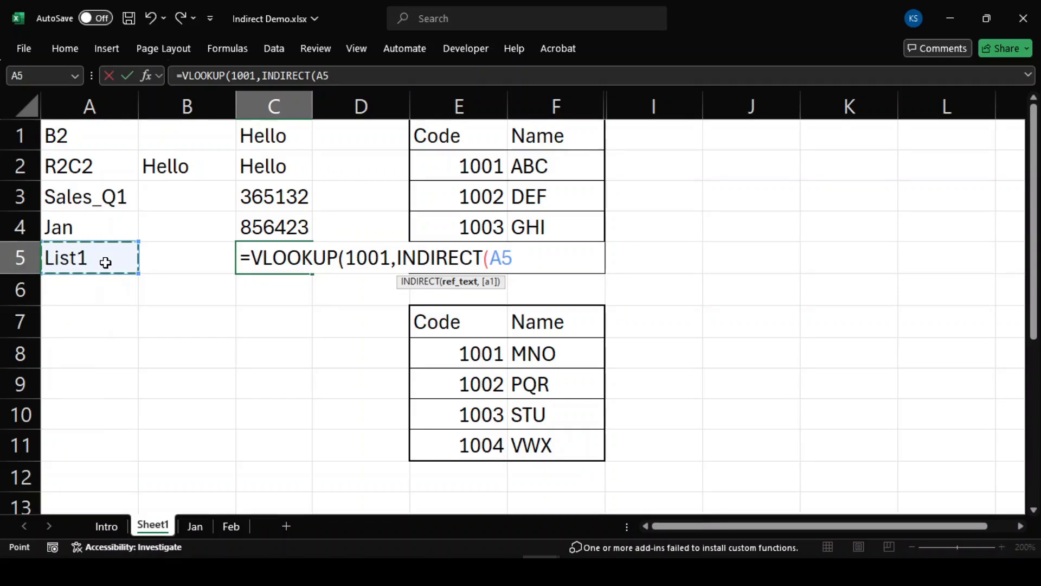
text())
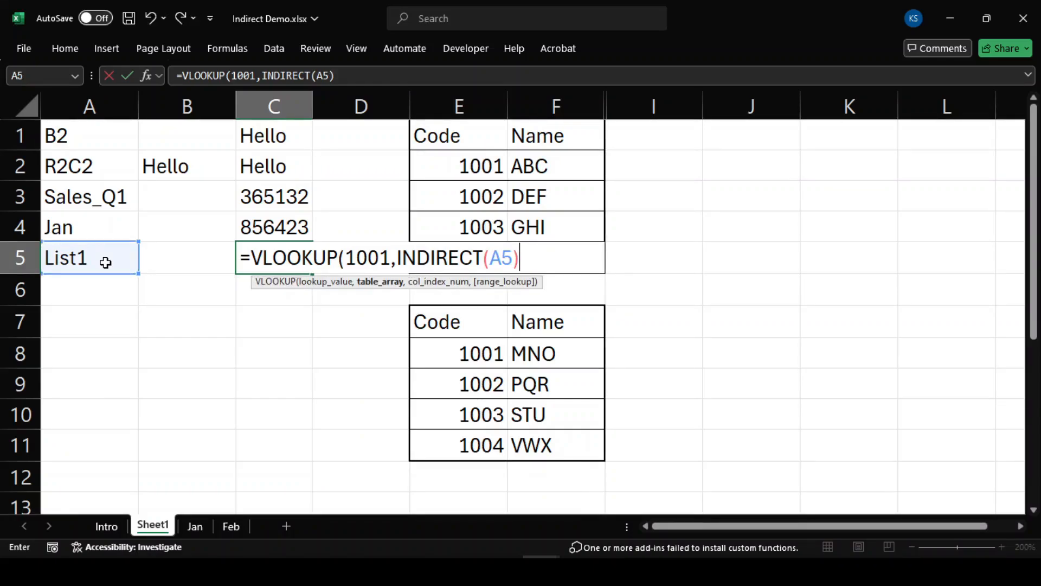
text(,2,FALSE)
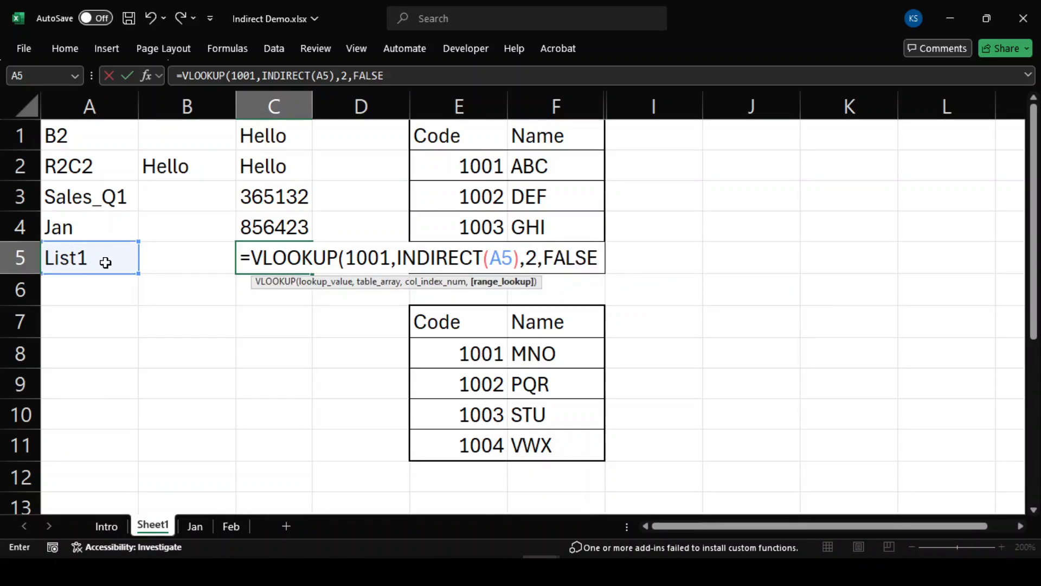
text())
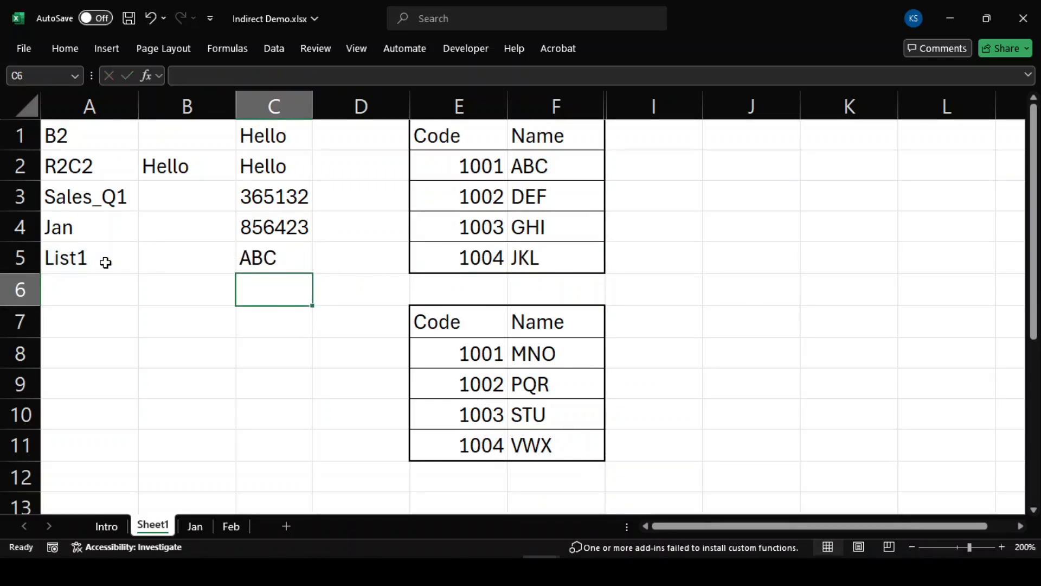
click(281, 265)
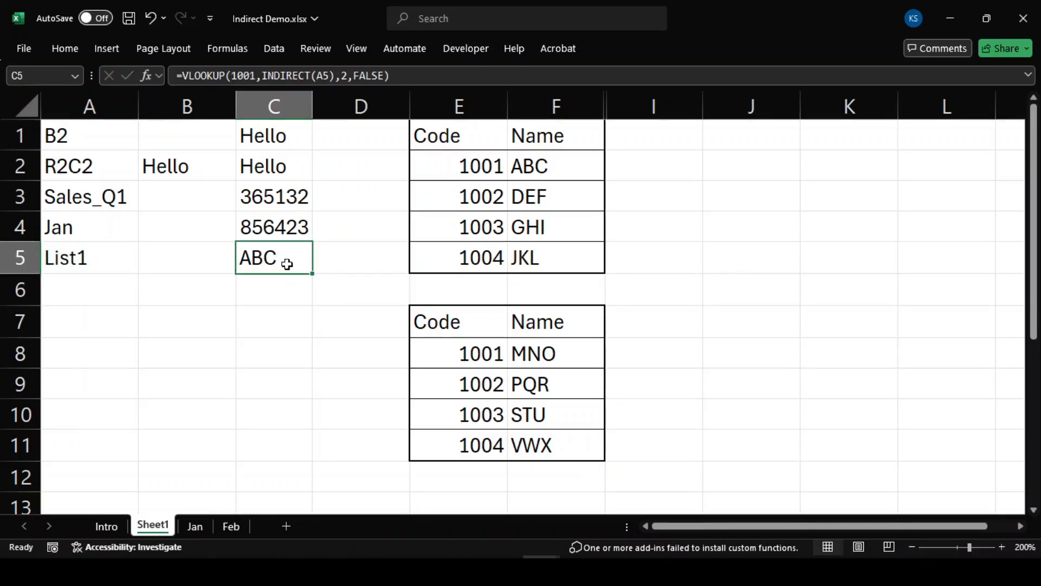
click(545, 164)
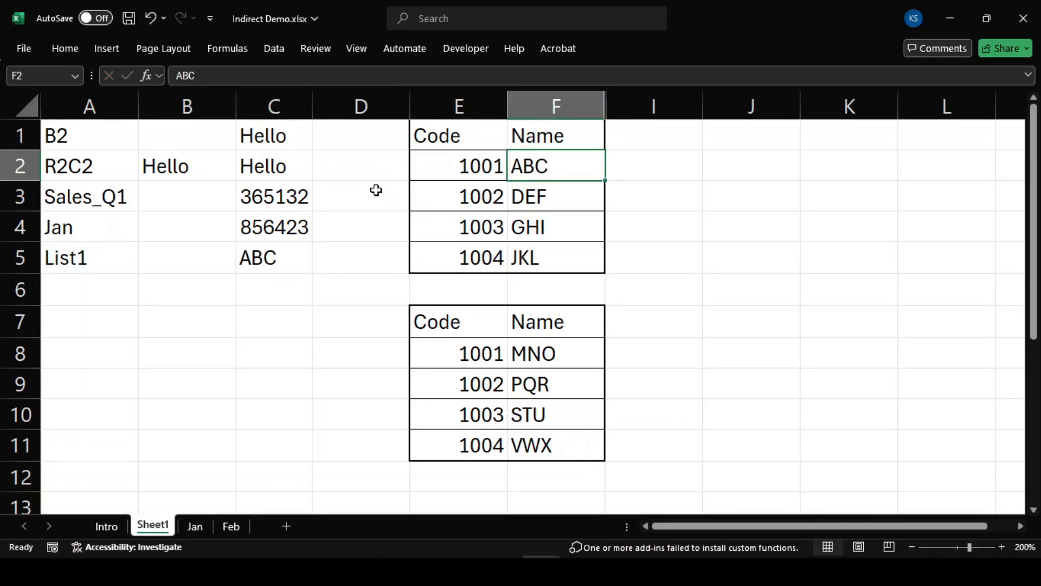
click(97, 271)
click(146, 265)
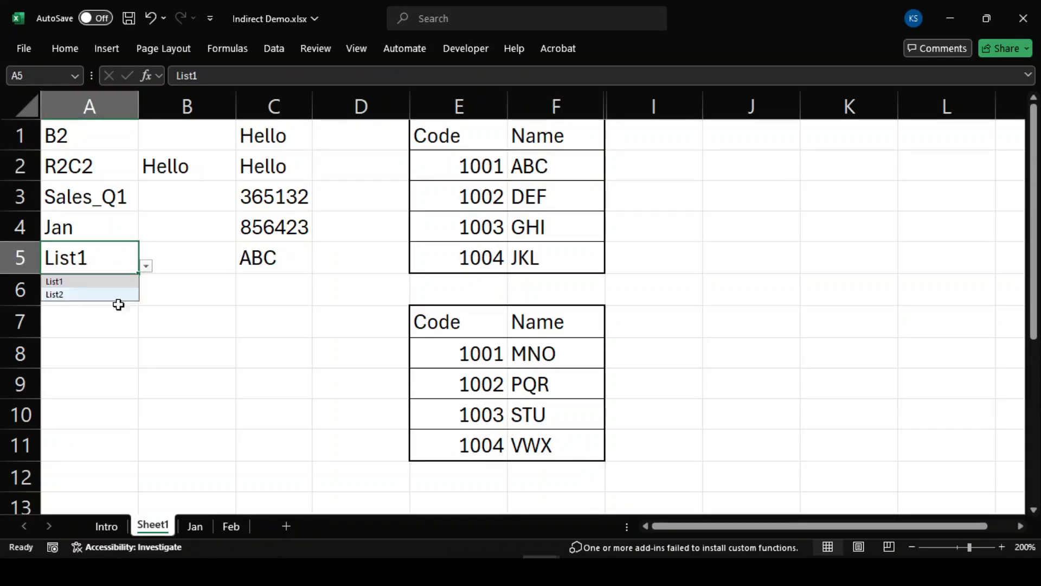
click(86, 295)
click(288, 258)
click(512, 344)
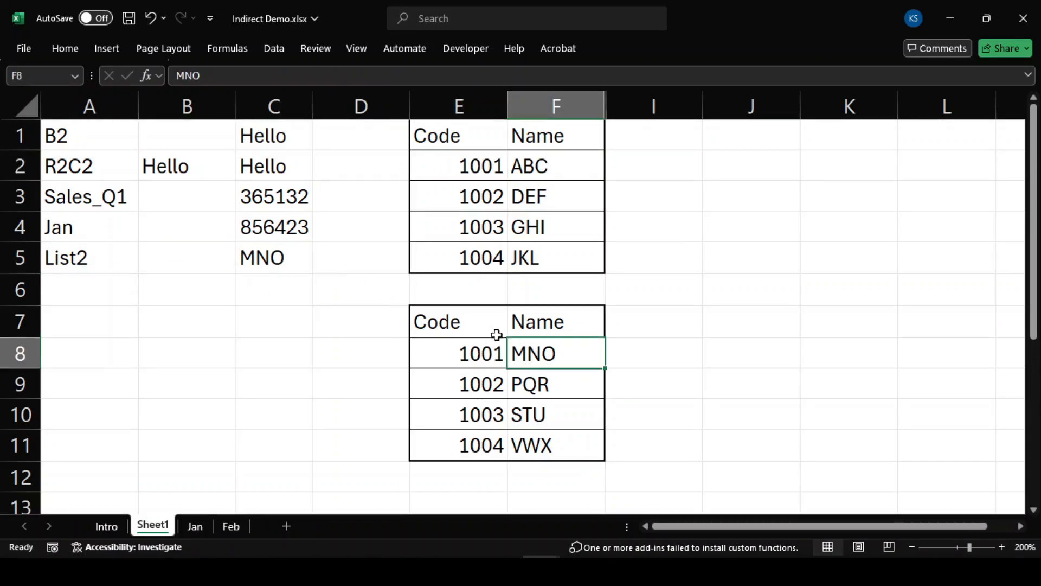
click(95, 261)
click(146, 268)
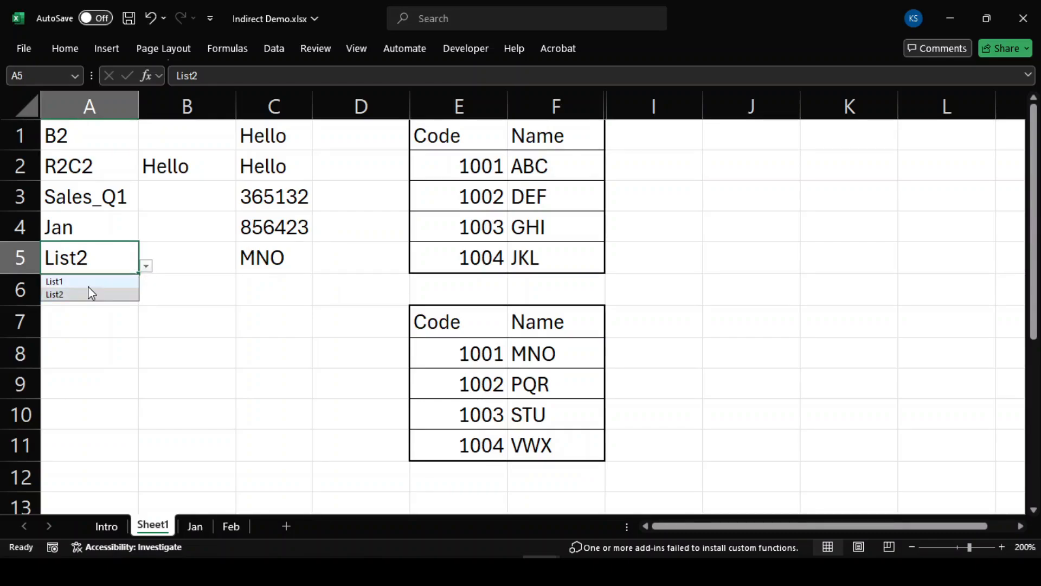
click(87, 280)
click(184, 342)
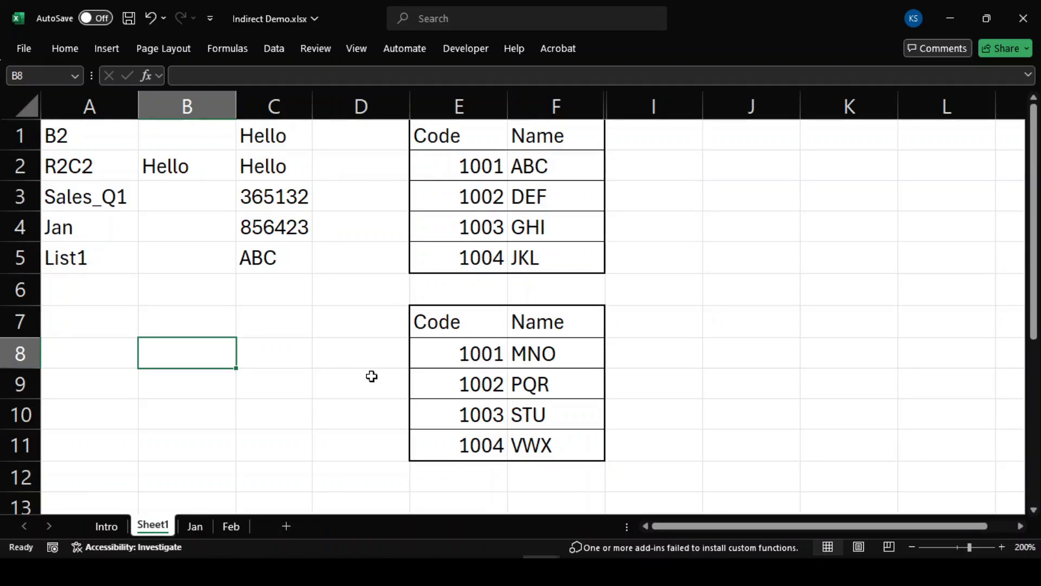
Step: Unhide columns G and H from the F:I selection, then click blank cells and leave Excel
drag(532, 103, 659, 103)
right_click(675, 103)
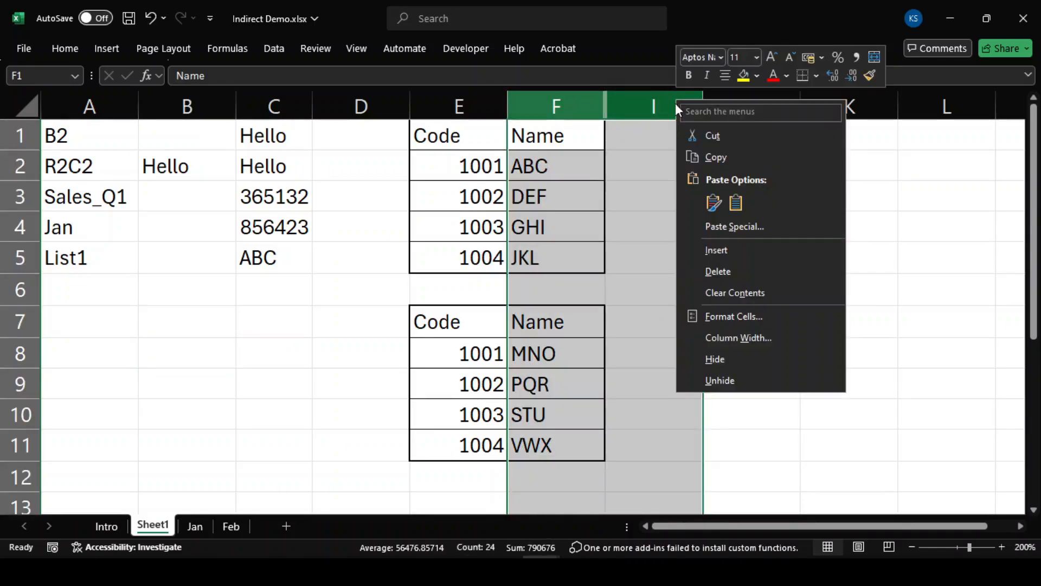
click(755, 379)
click(655, 291)
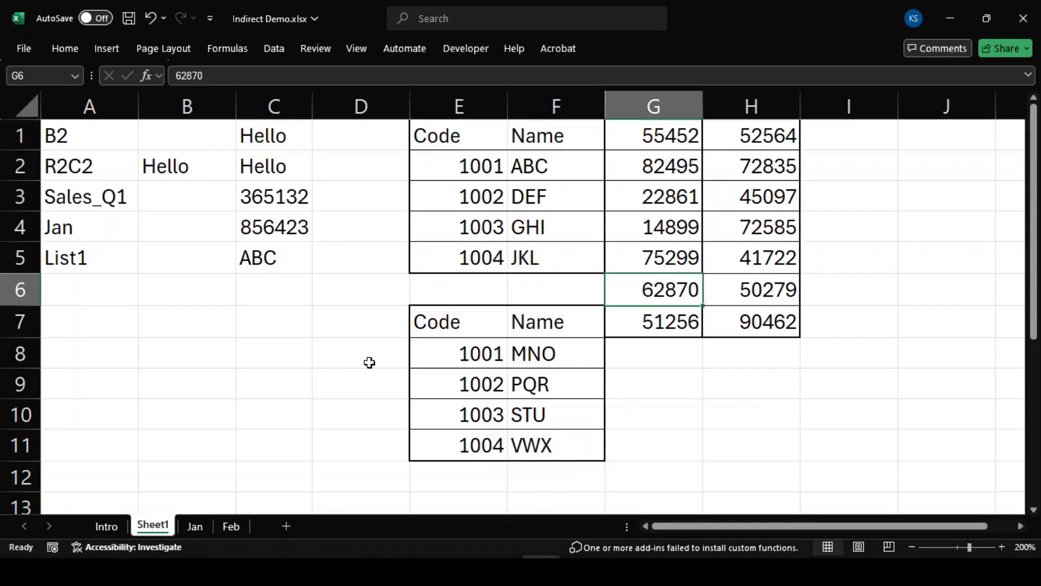
click(754, 392)
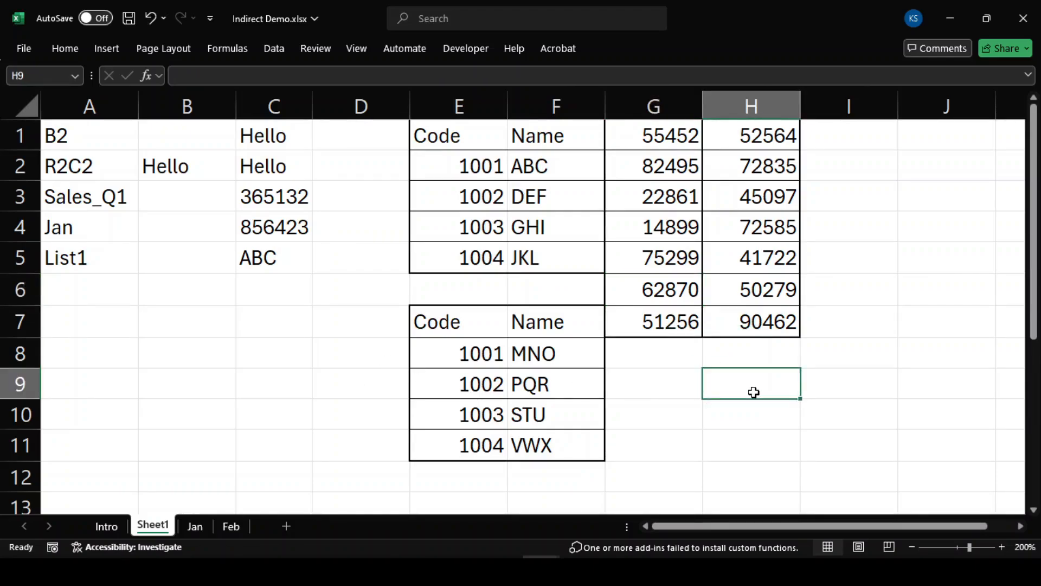
click(340, 421)
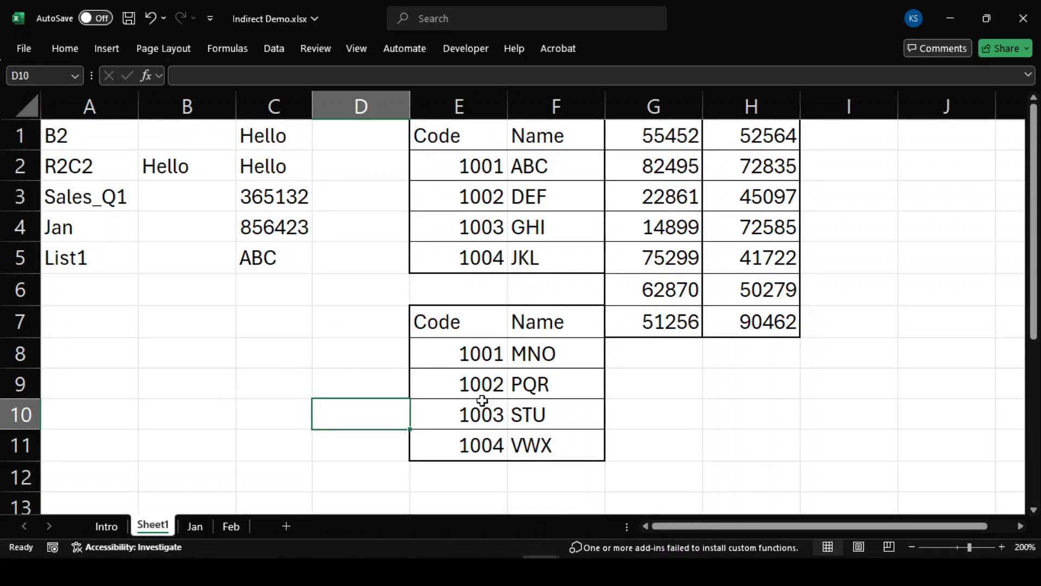
mouse_move(616, 571)
click(613, 476)
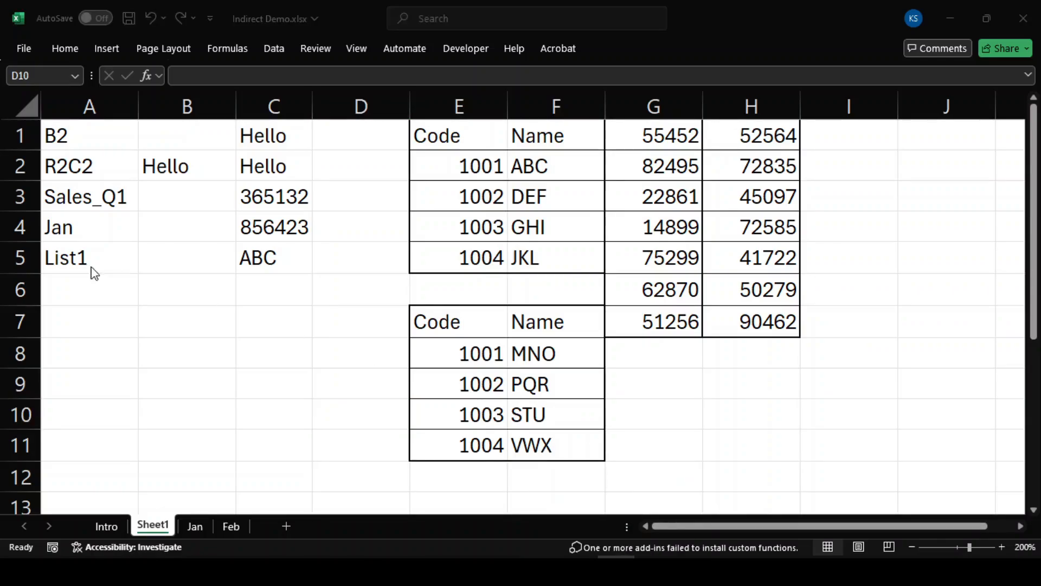